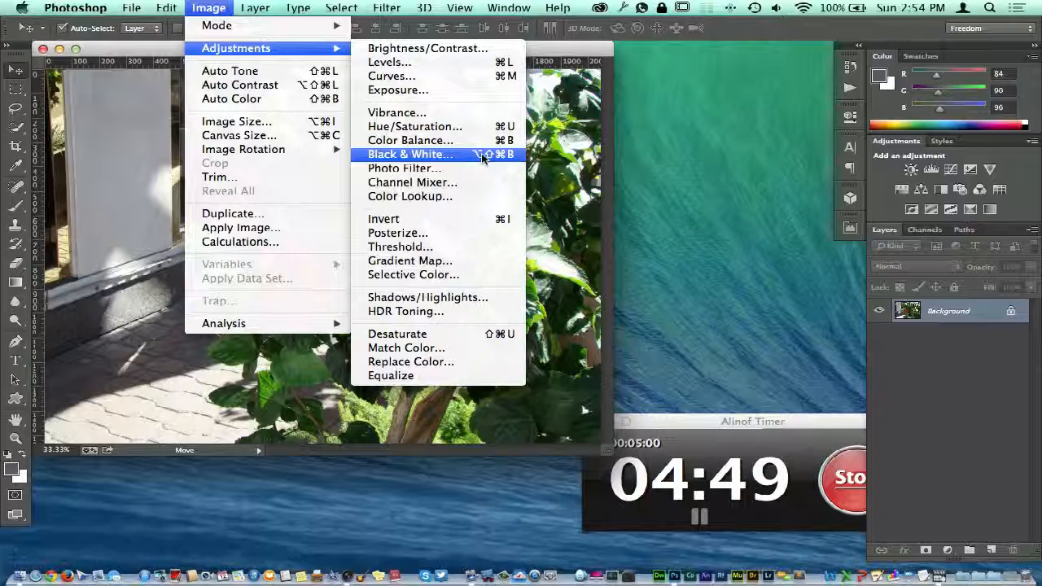
- Enlarge the image window around the whole photo and duplicate the Background layer
left_click(554, 156)
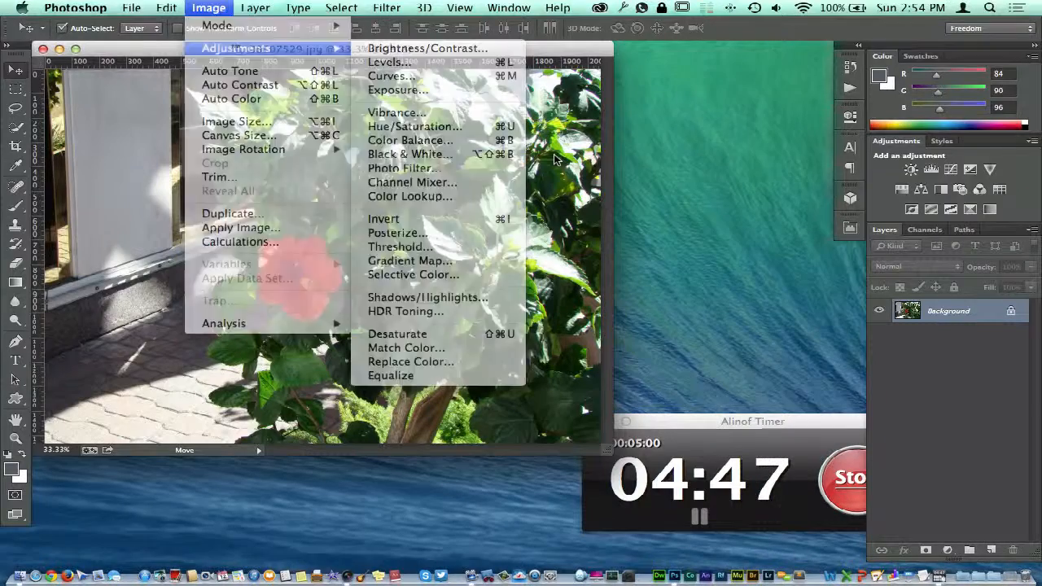
left_click_drag(501, 55, 559, 72)
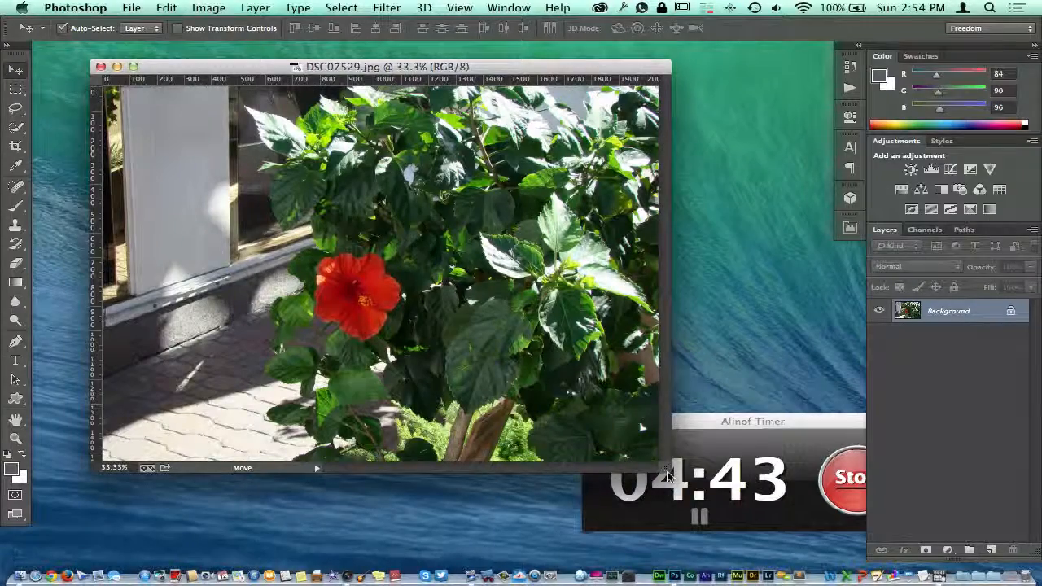
left_click_drag(669, 470, 779, 506)
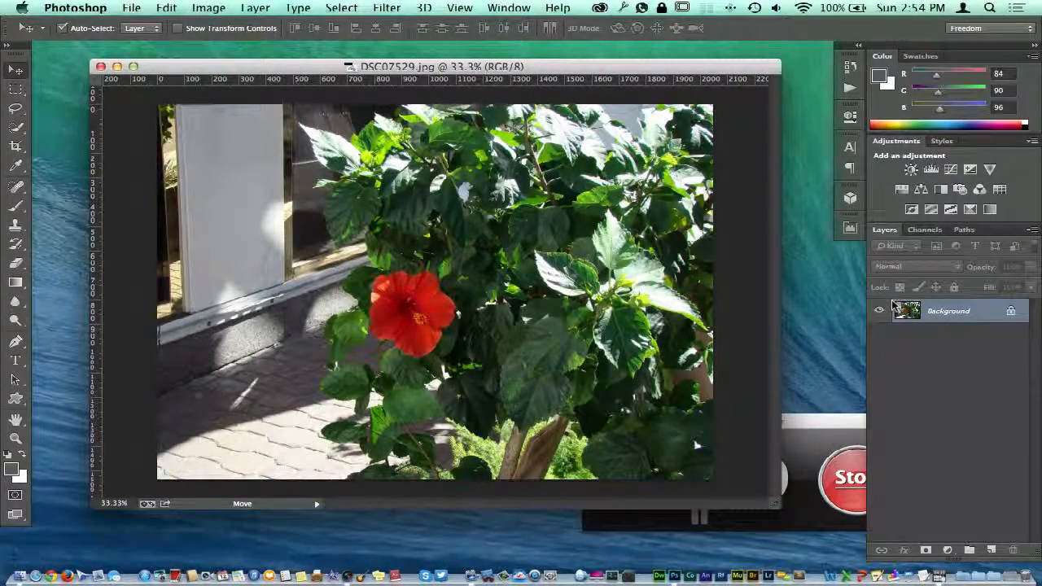
key("super")
key("super+j")
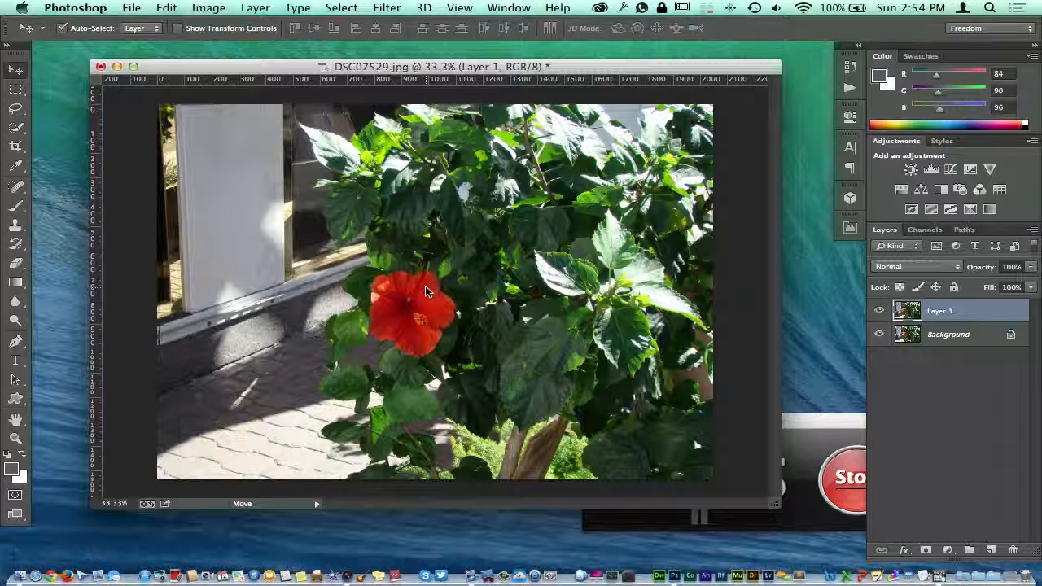
- Select the red hibiscus flower on the duplicated layer with the Quick Selection tool
key("m")
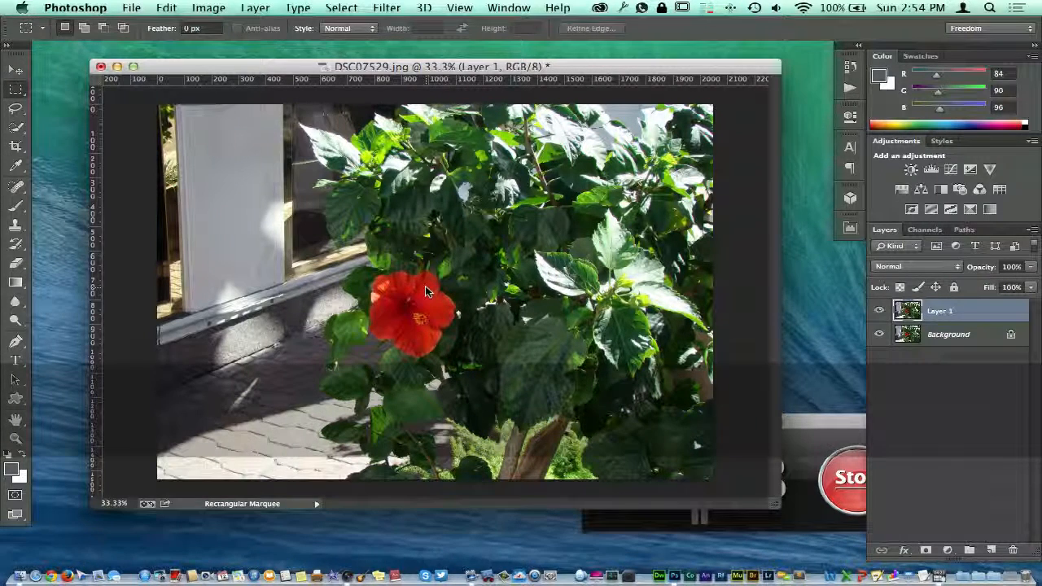
key("w")
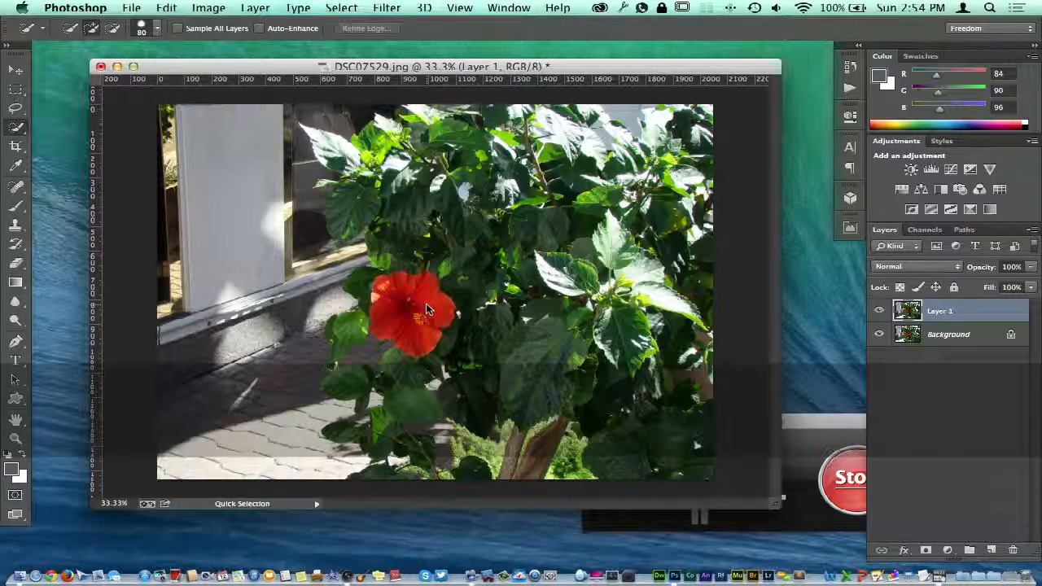
key("super+equal")
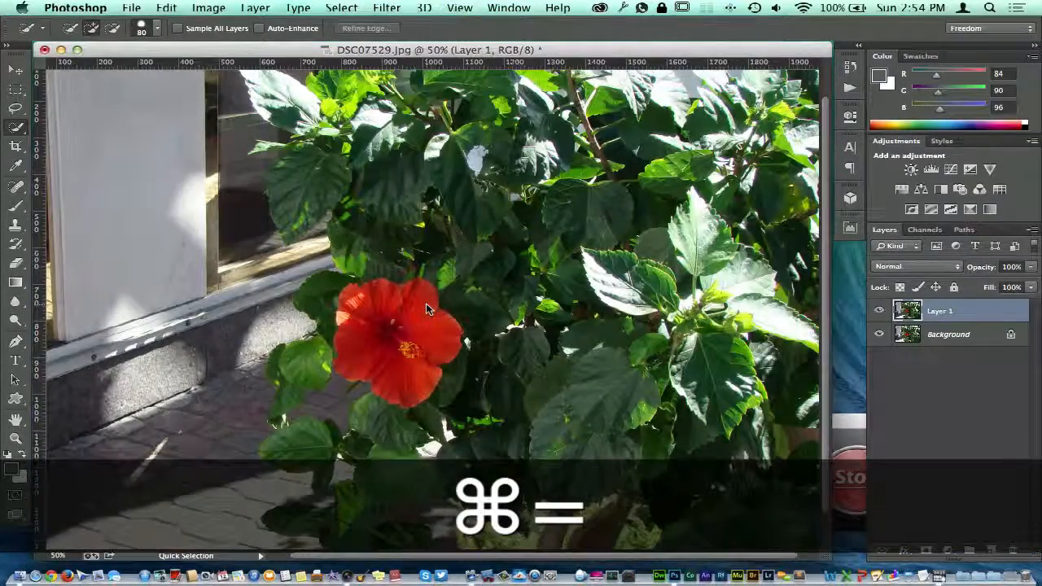
key("super+equal")
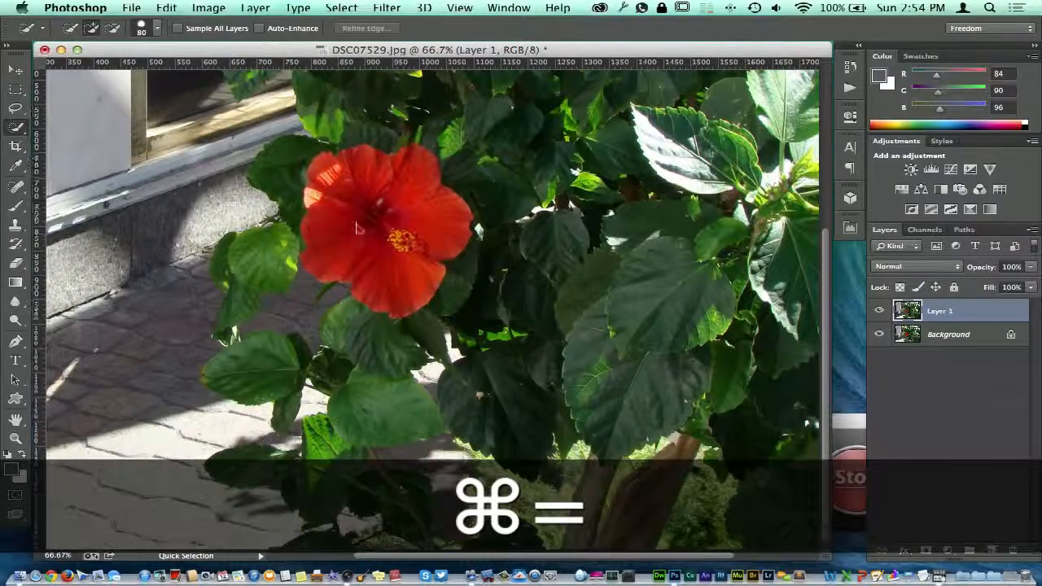
left_click(348, 244)
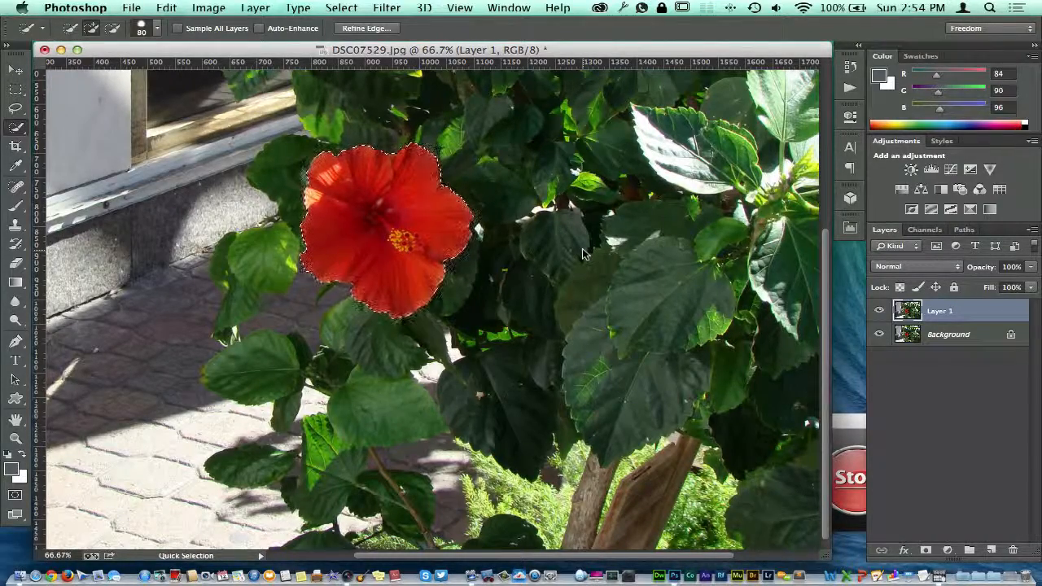
- Copy the selected flower to its own layer, and check the cut-out by hiding and reshowing the two layers below
key("v")
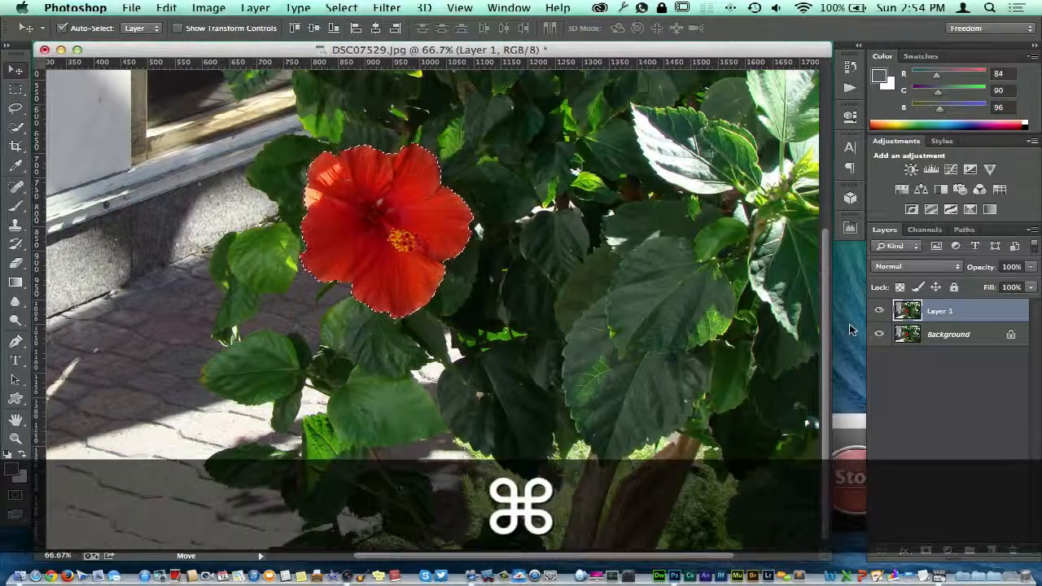
key("super+j")
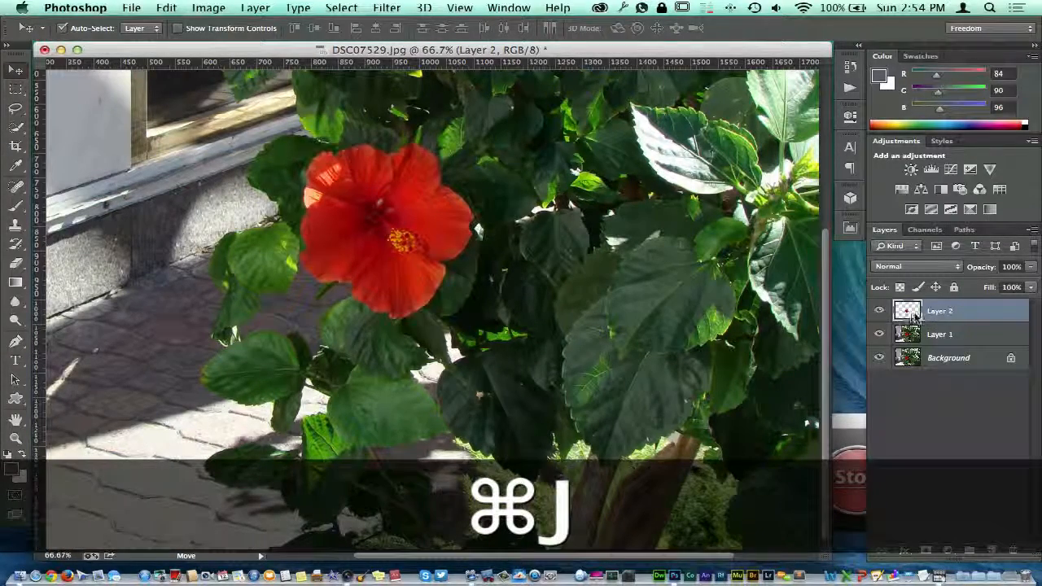
left_click(879, 334)
left_click(879, 358)
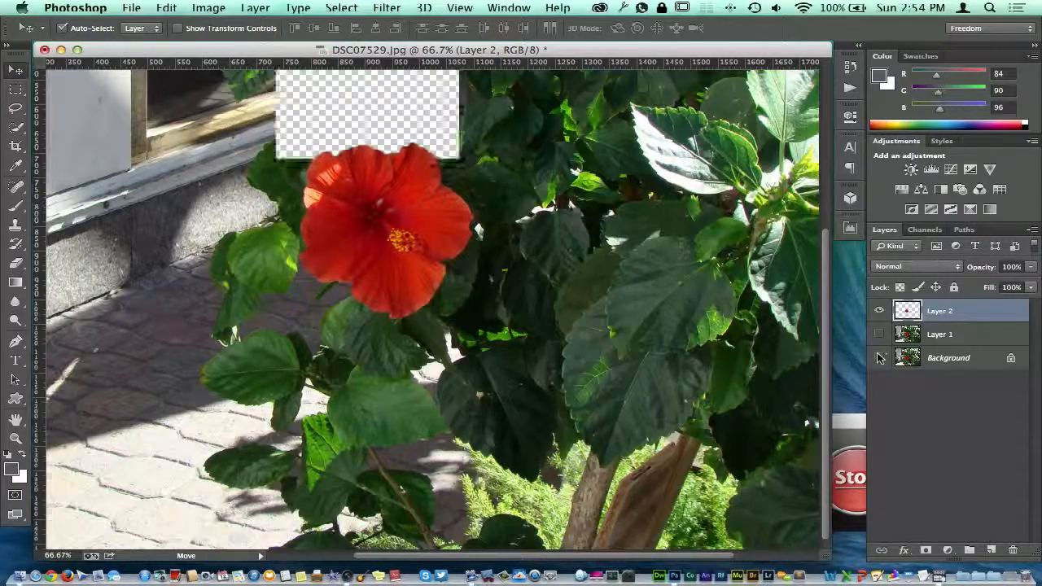
left_click(880, 358)
left_click(880, 334)
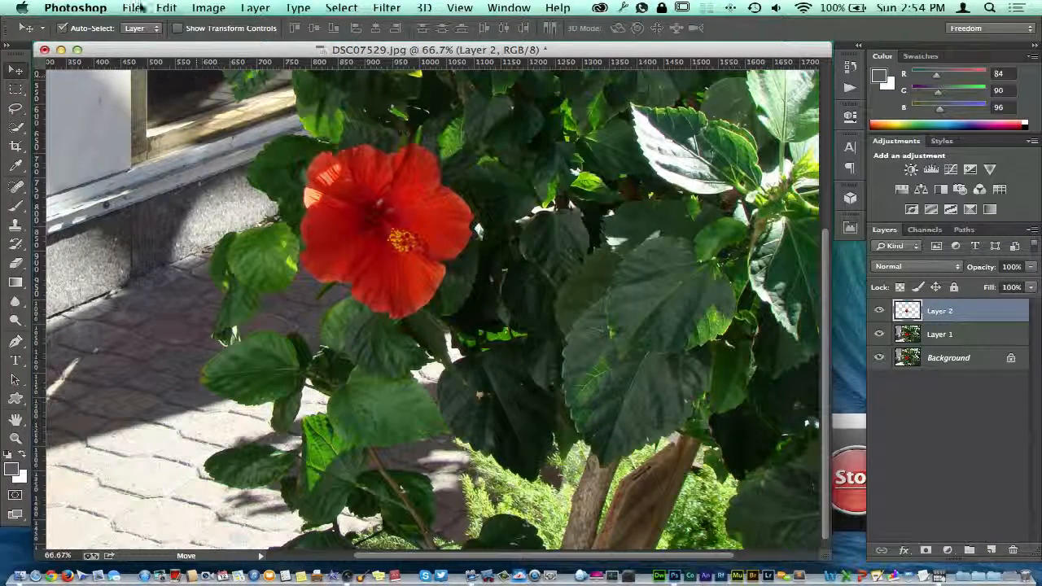
- Load the cut-out flower layer's outline as a selection and invert it to cover everything around the flower
key("super+1")
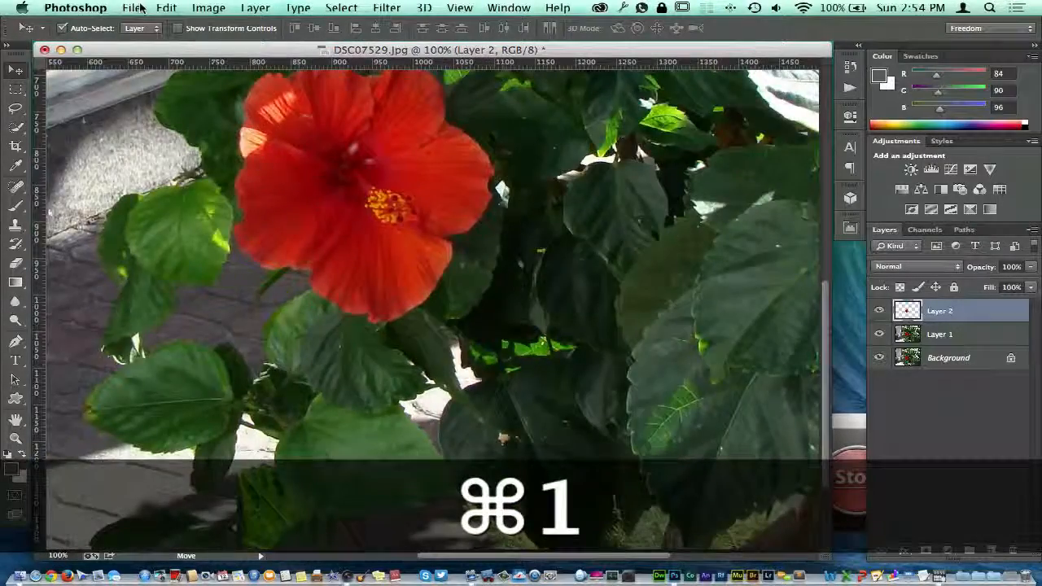
key("super+minus")
key("super+minus")
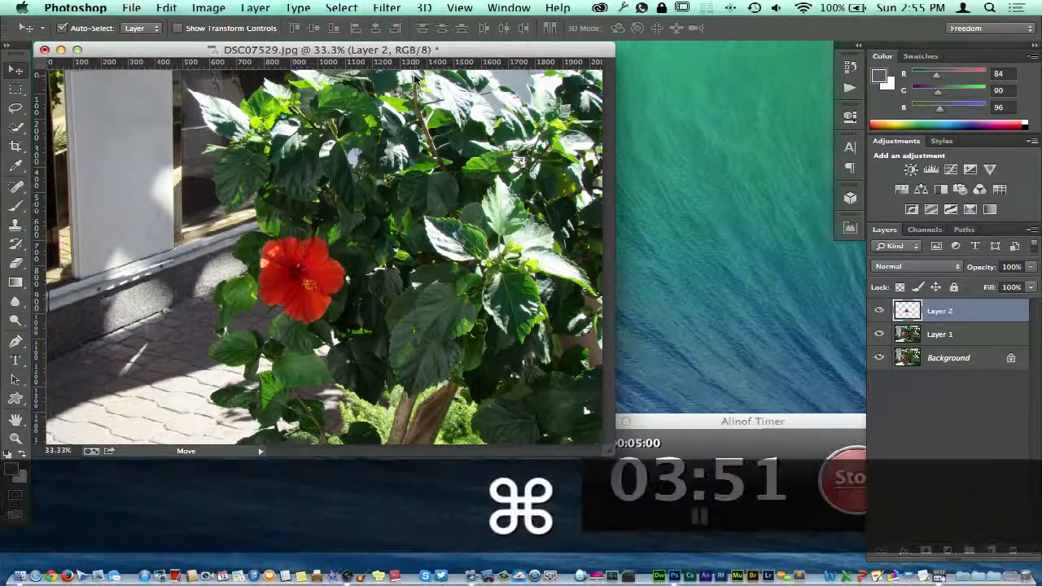
key("super+equal")
scroll(542, 162, "down", 3)
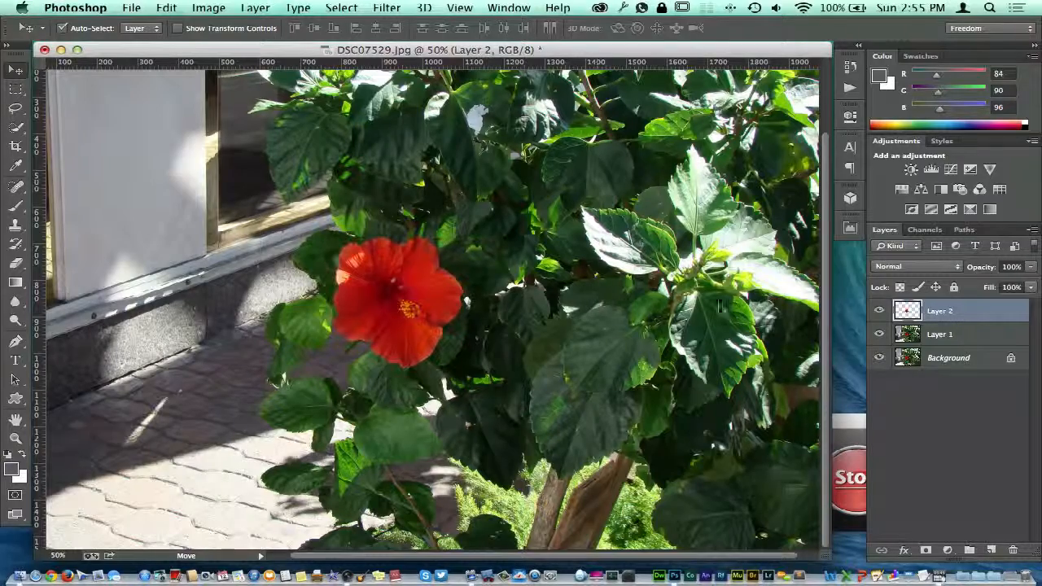
left_click(905, 311, "super")
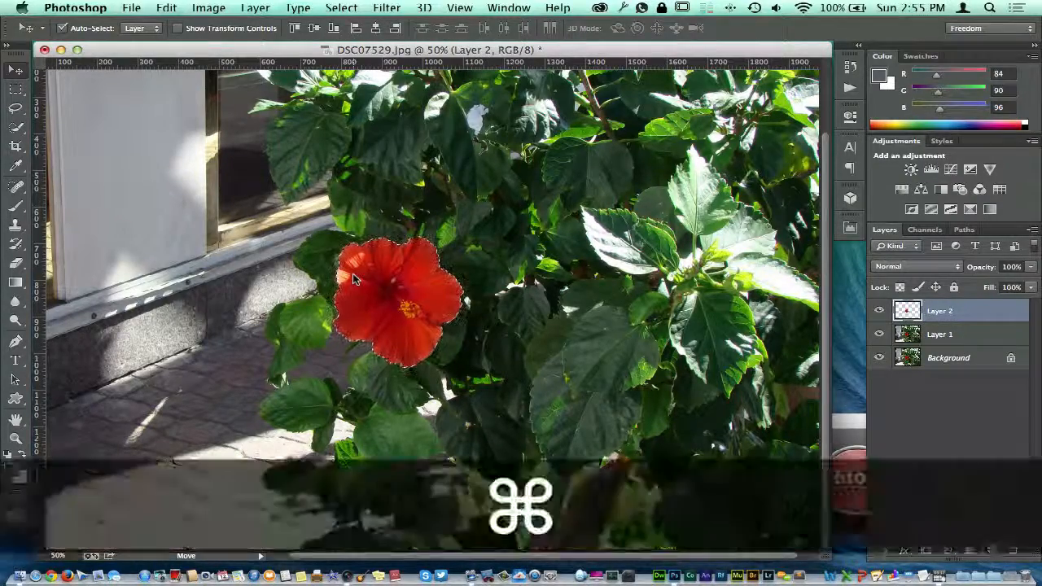
key("super+shift+i")
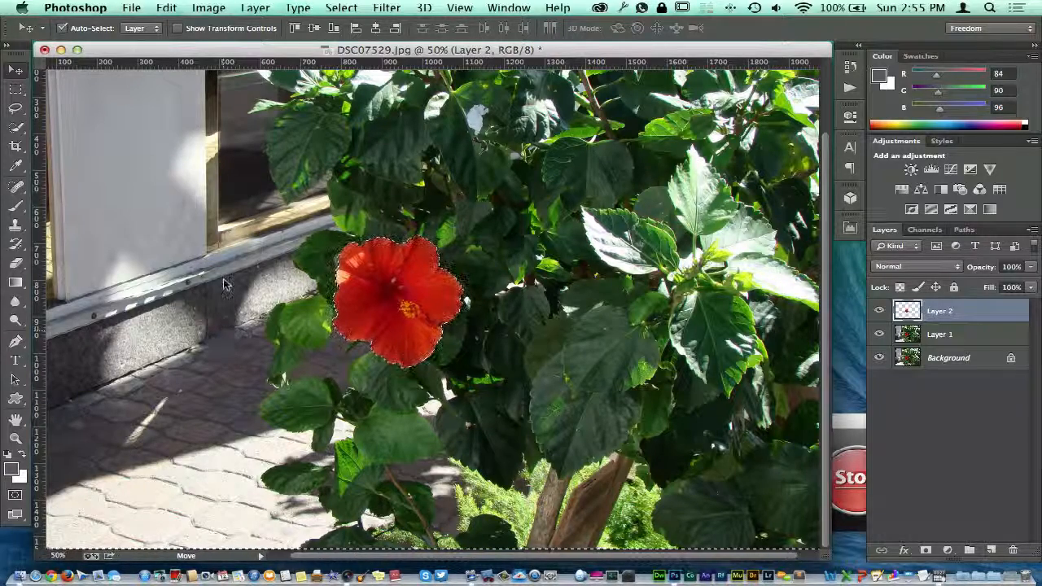
- Start a Black & White adjustment on Layer 2 with the inverted selection and try its Auto values
left_click(209, 10)
mouse_move(213, 48)
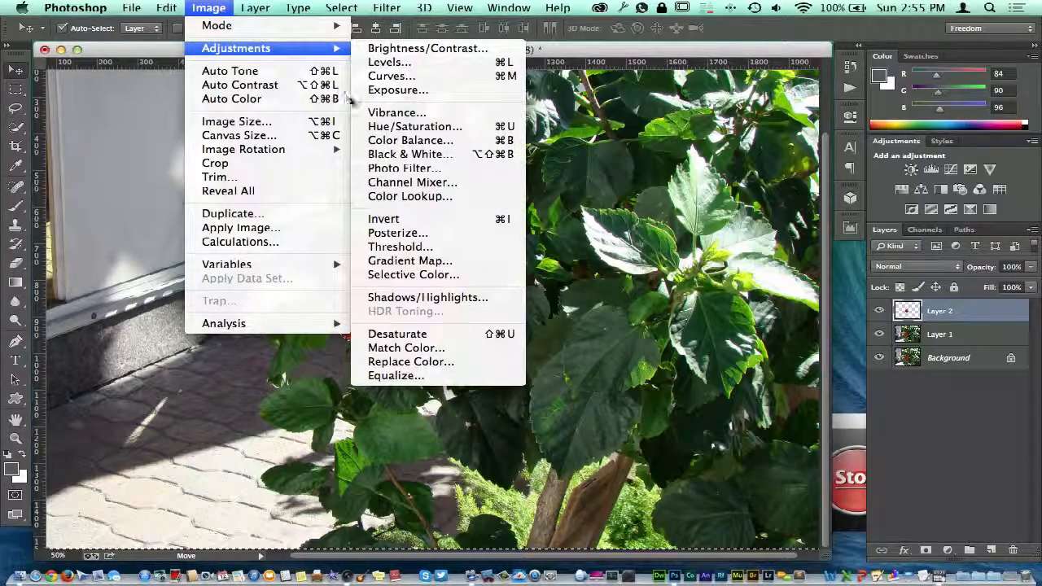
left_click(381, 154)
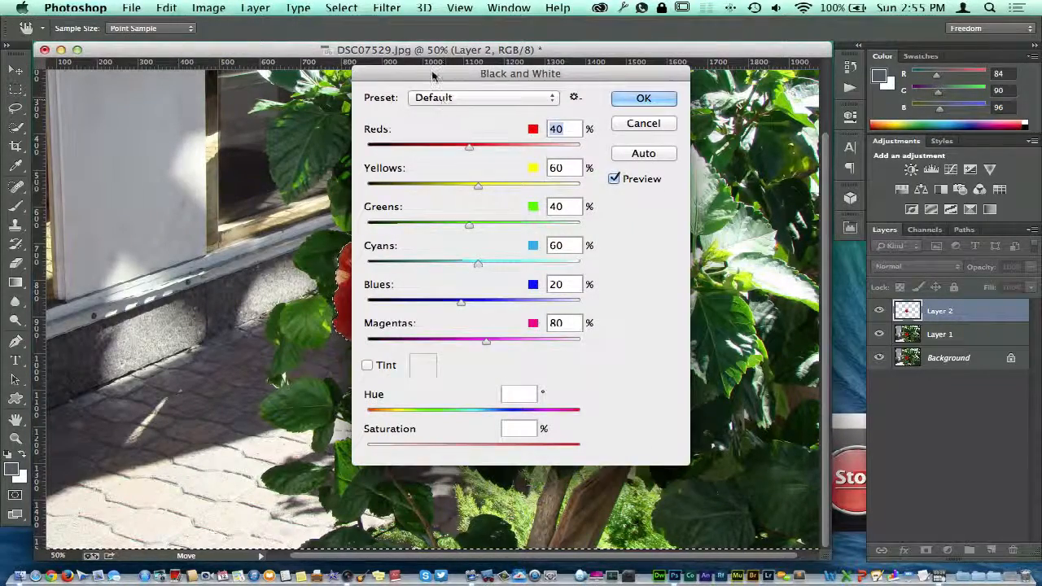
left_click_drag(433, 75, 636, 103)
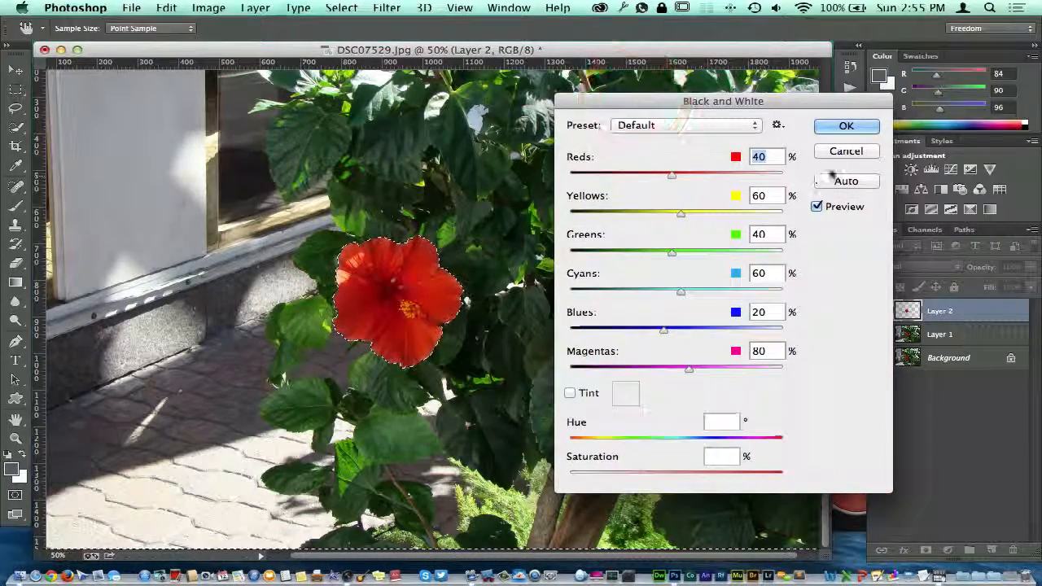
left_click(847, 181)
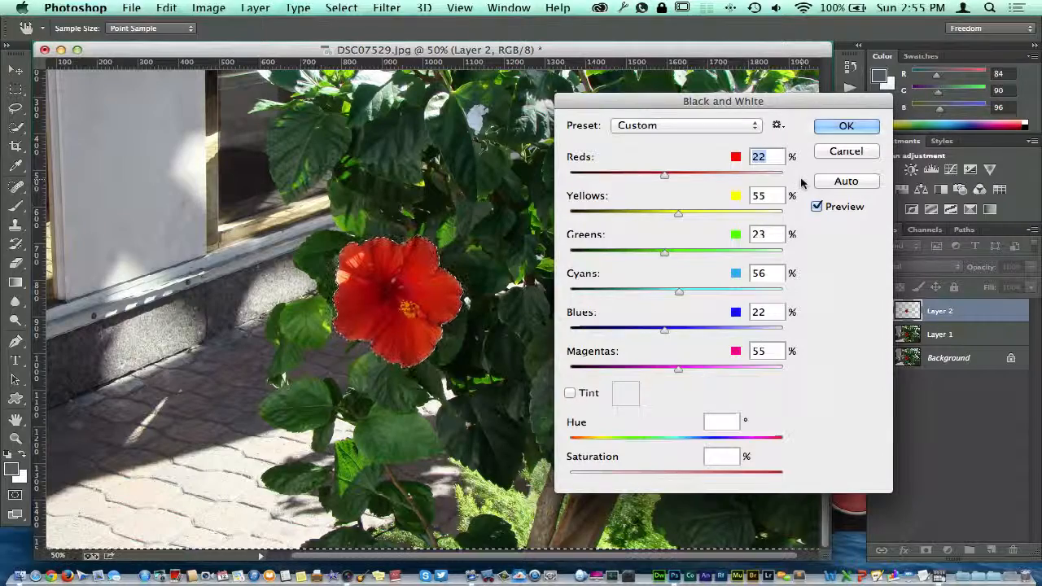
- Try the Blue Filter and Darker presets of the Black & White adjustment, toggle its preview, and cancel it
left_click(694, 124)
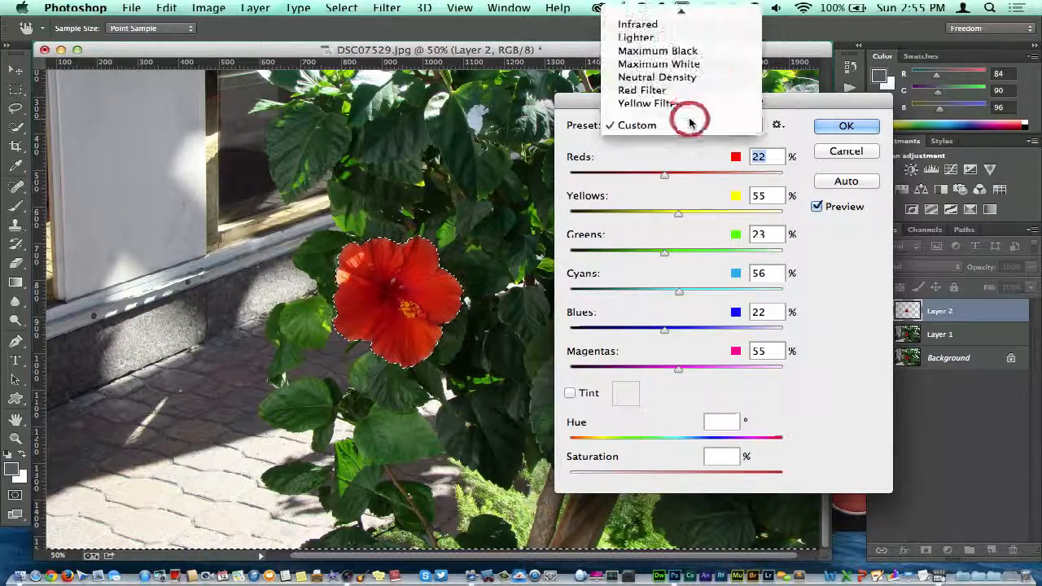
mouse_move(655, 15)
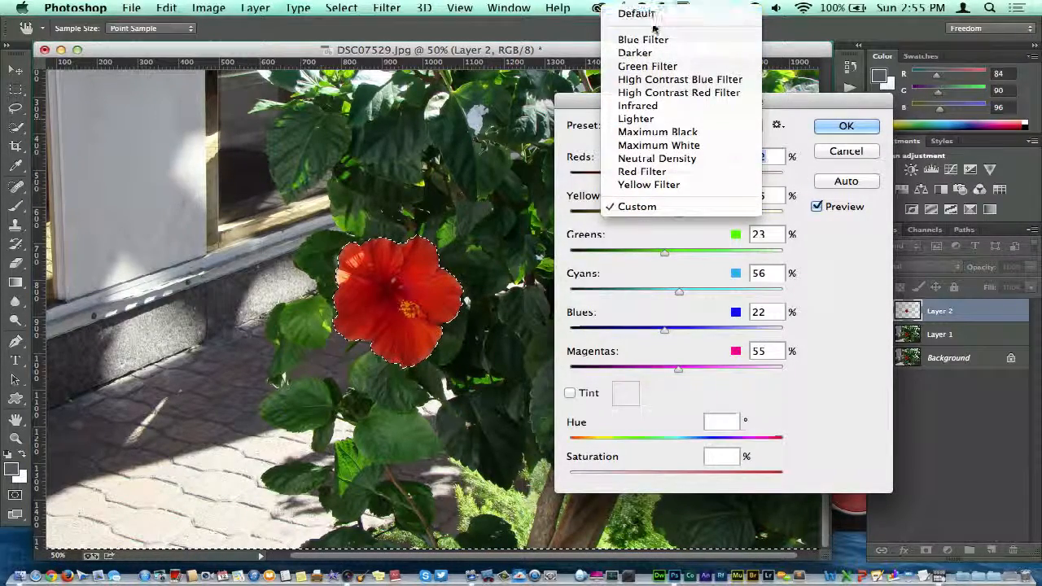
left_click(651, 42)
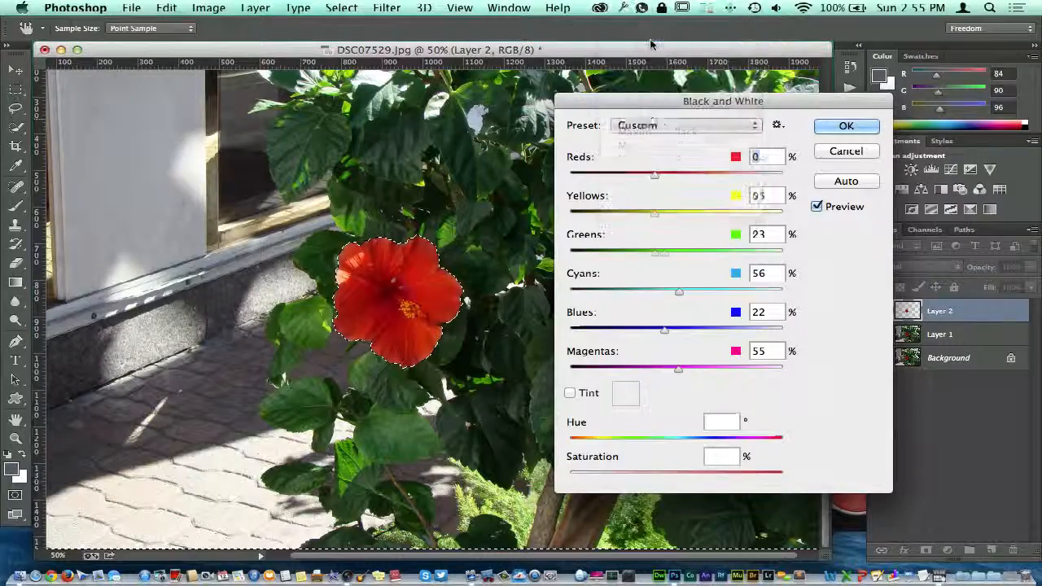
left_click(675, 126)
left_click(657, 138)
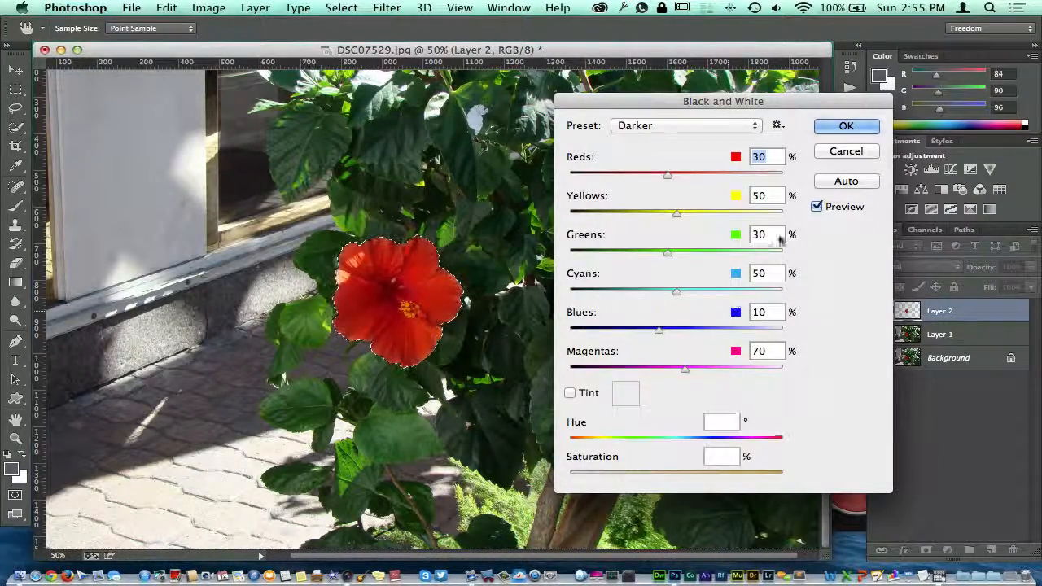
left_click(812, 210)
left_click(813, 210)
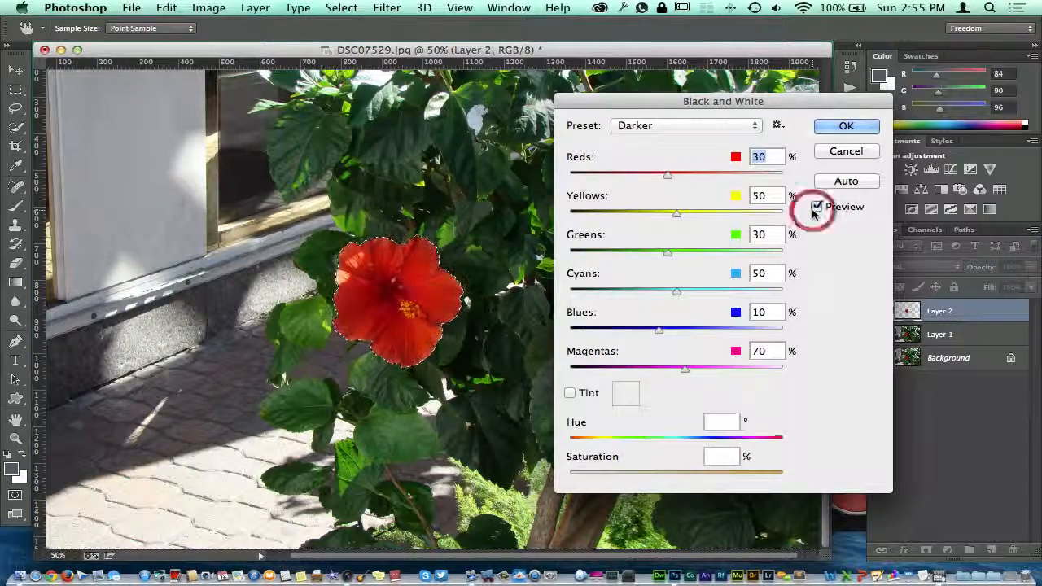
left_click(845, 152)
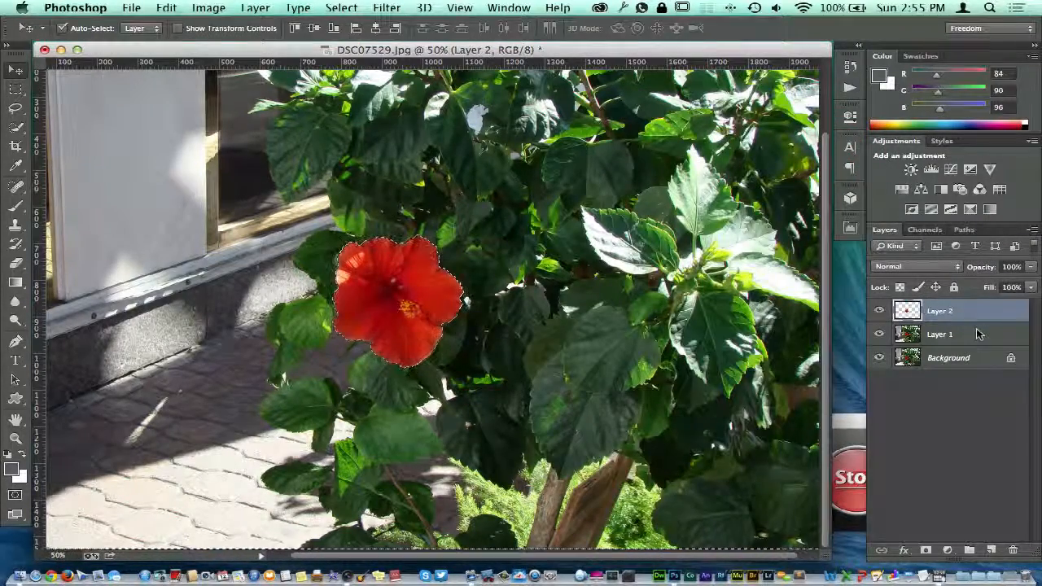
- Clear the selection and delete the cut-out flower layer, Layer 2
left_click(973, 333)
left_click(977, 313)
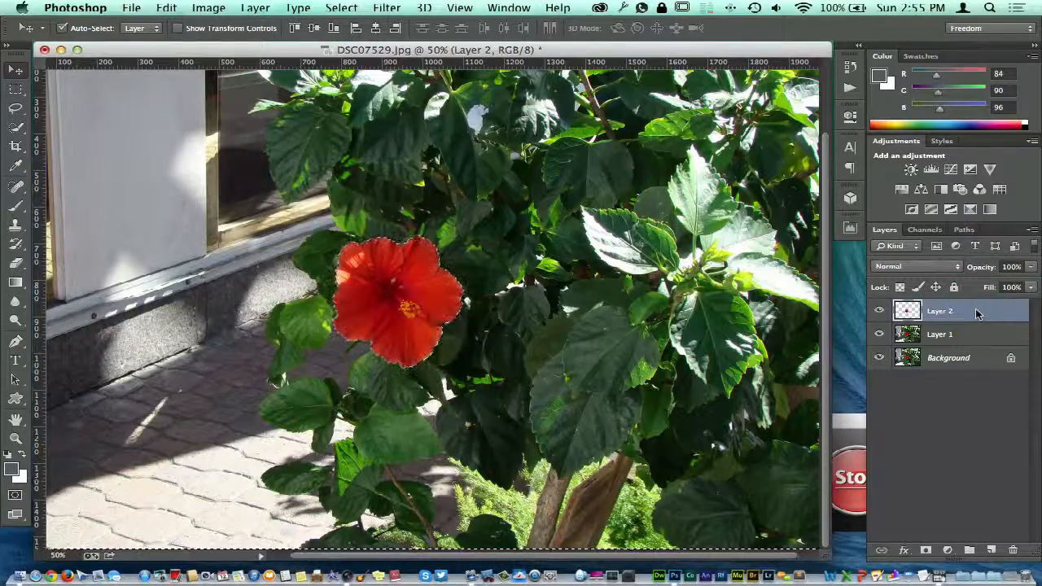
key("super+d")
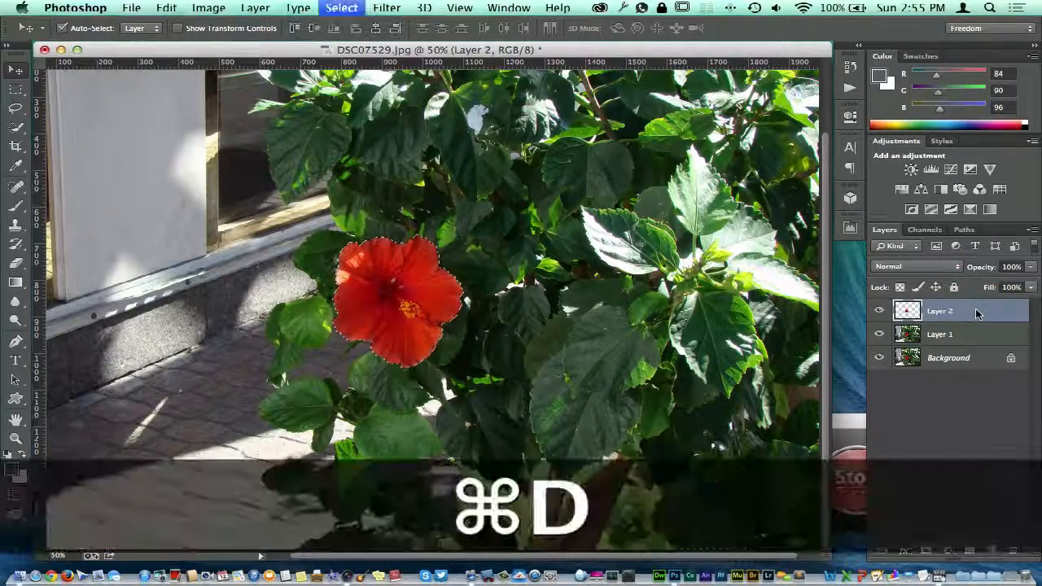
key("BackSpace")
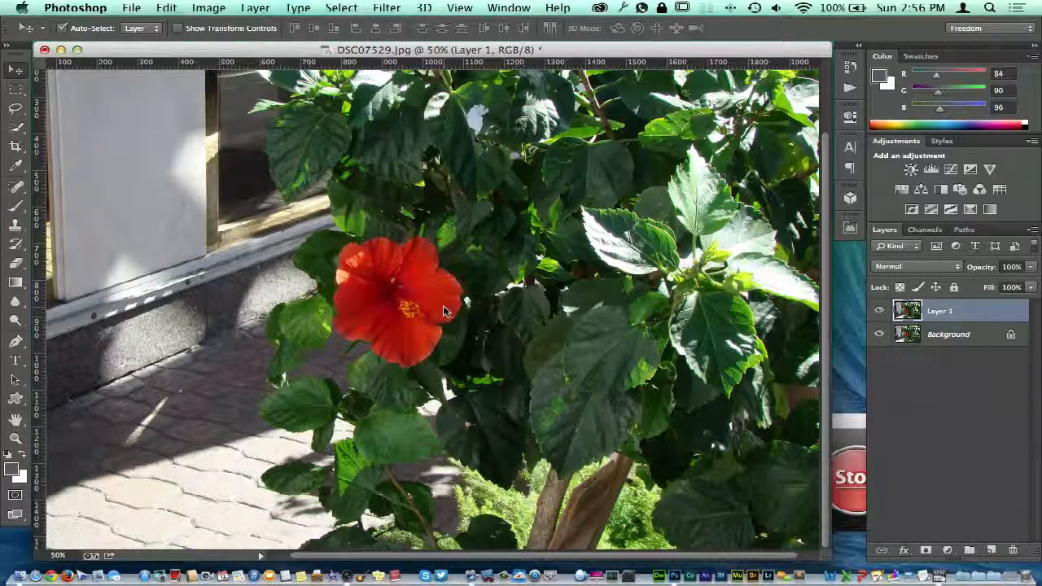
- Select the red flower on Layer 1 with the Quick Selection tool and invert the selection
key("w")
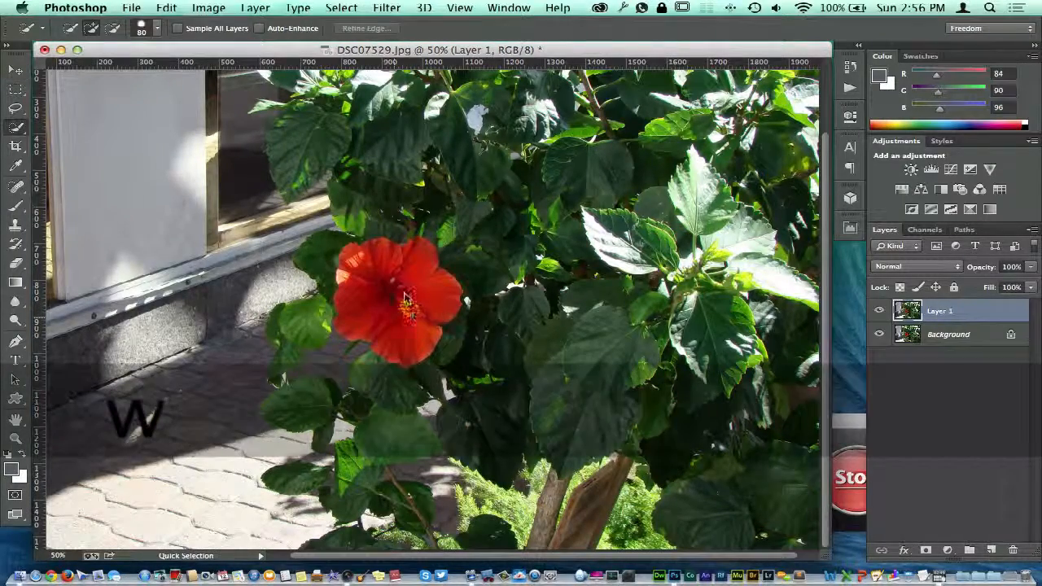
mouse_move(408, 318)
left_mouse_down()
mouse_move(439, 277)
mouse_move(386, 303)
left_mouse_up()
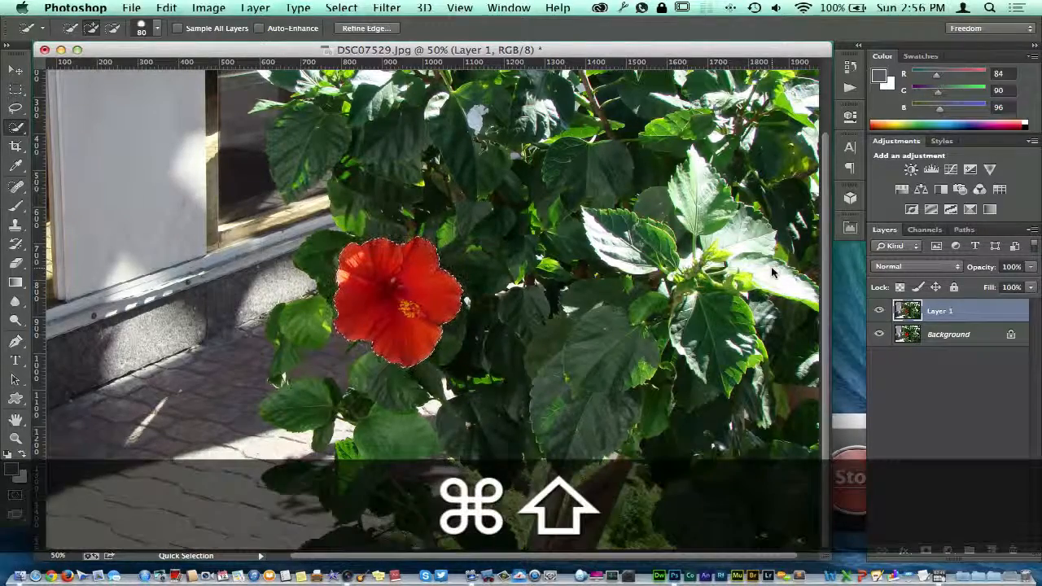
key("super+shift+i")
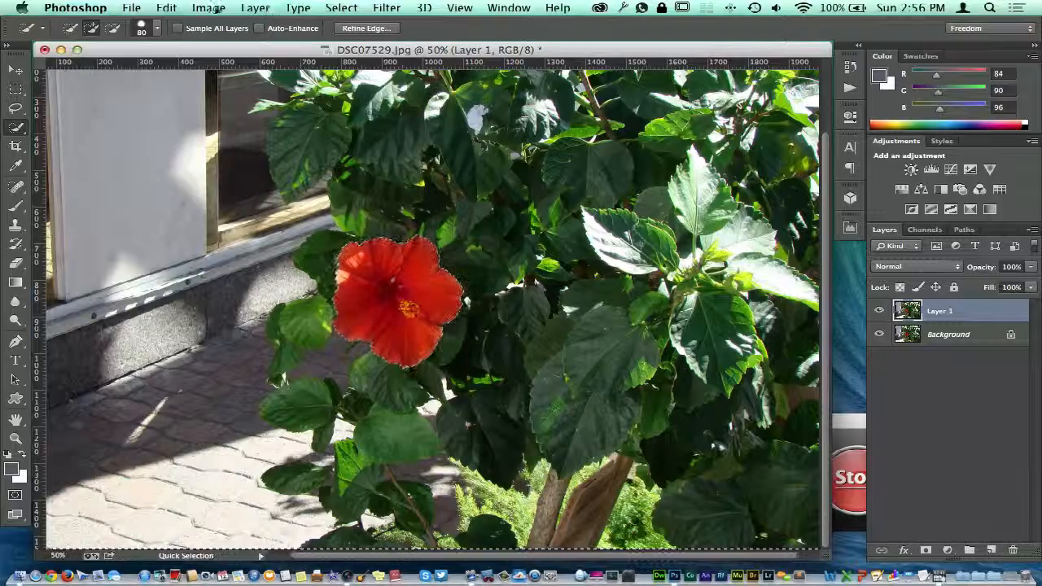
- Try the Blue Filter, Darker and Green Filter presets of a Black & White adjustment on Layer 1 and cancel it
left_click(209, 7)
mouse_move(218, 47)
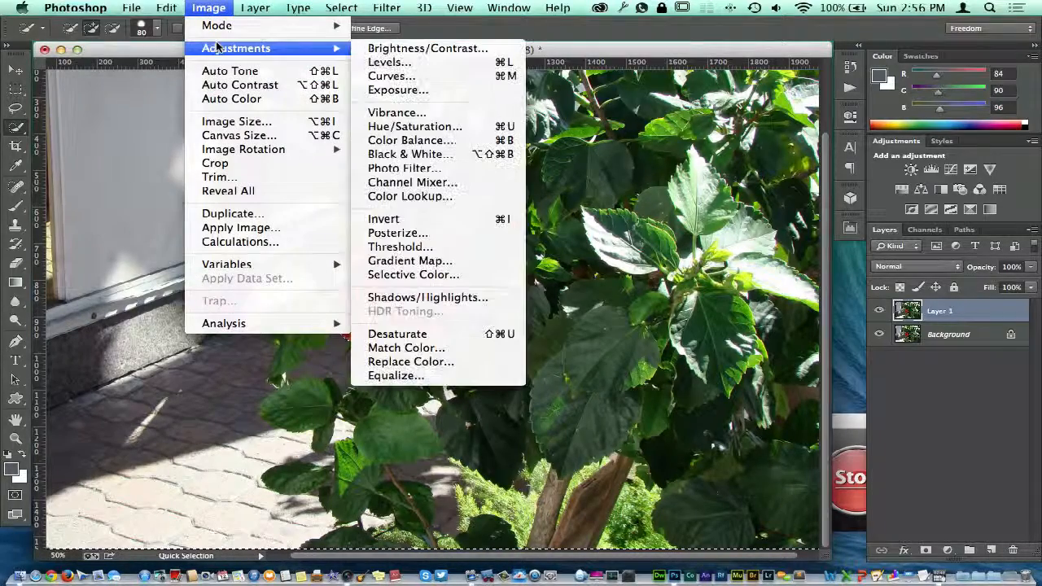
left_click(408, 154)
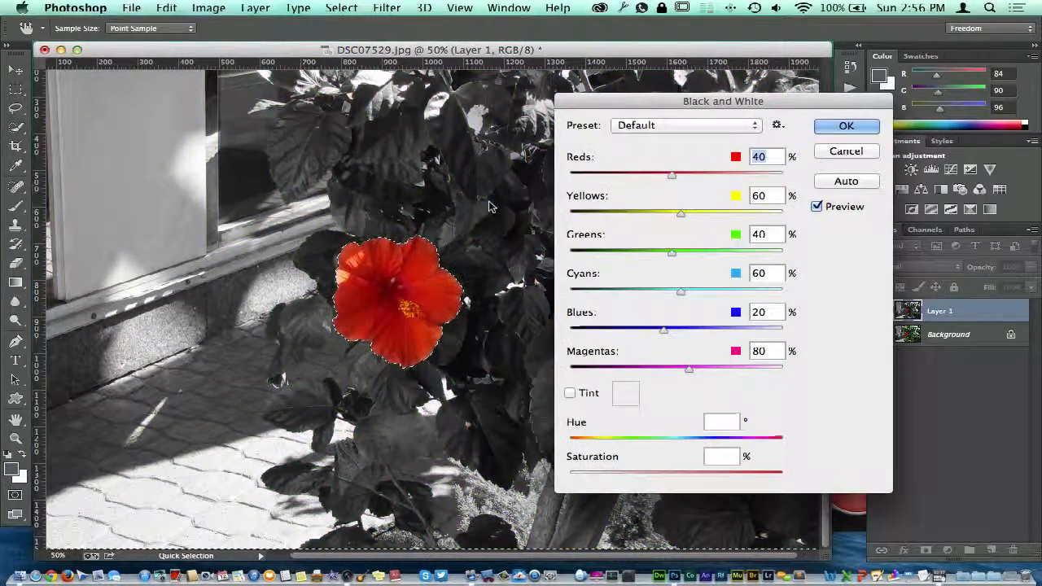
left_click(666, 126)
left_click(660, 151)
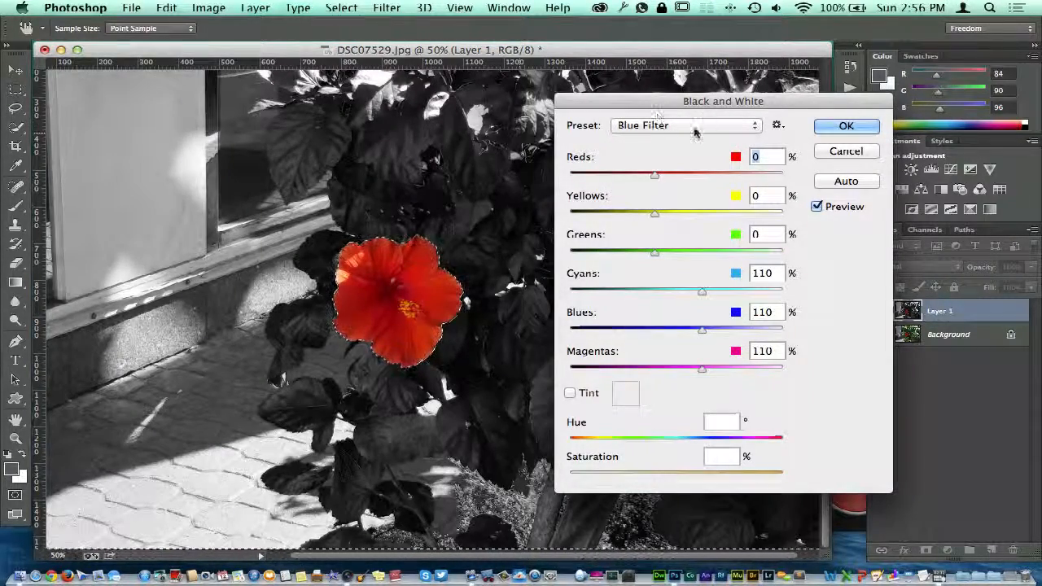
left_click(694, 132)
left_click(673, 130)
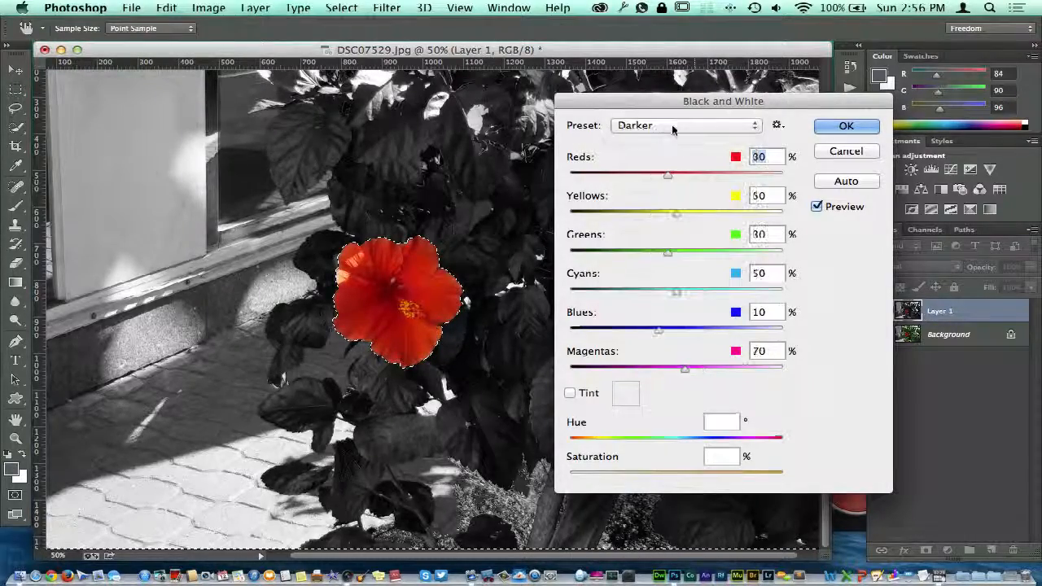
left_click(670, 130)
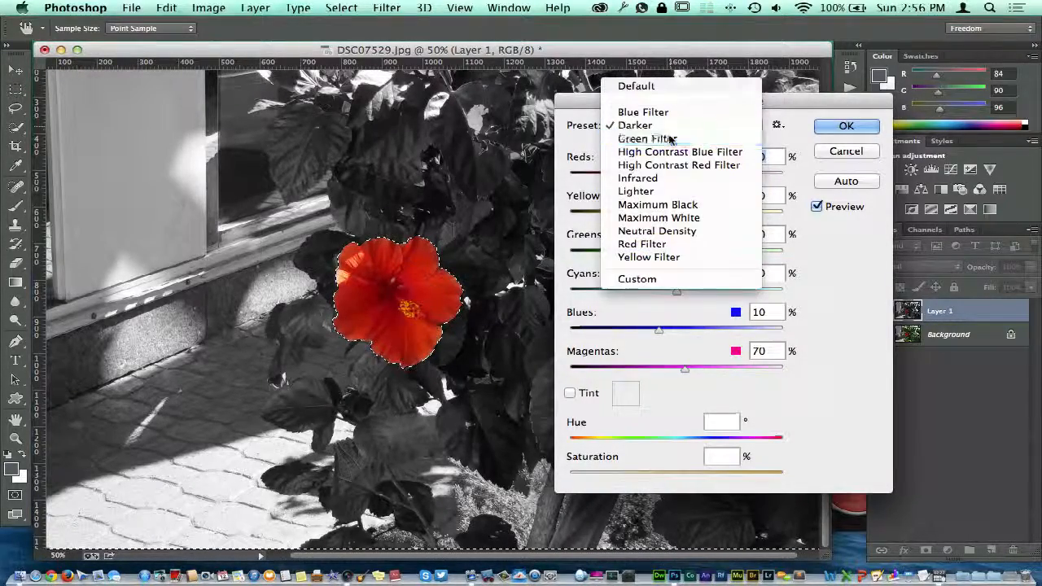
left_click(668, 139)
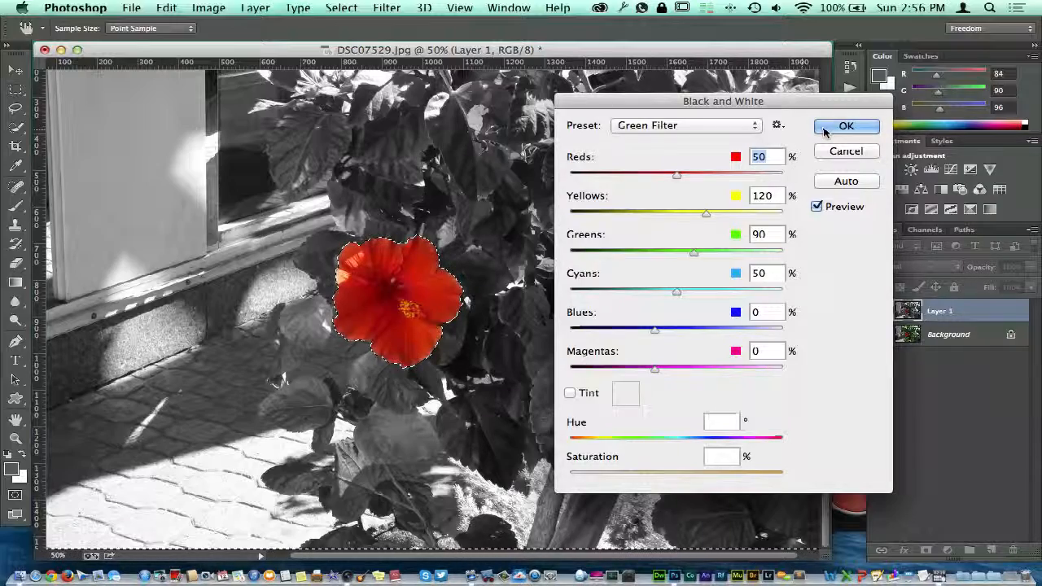
left_click(845, 151)
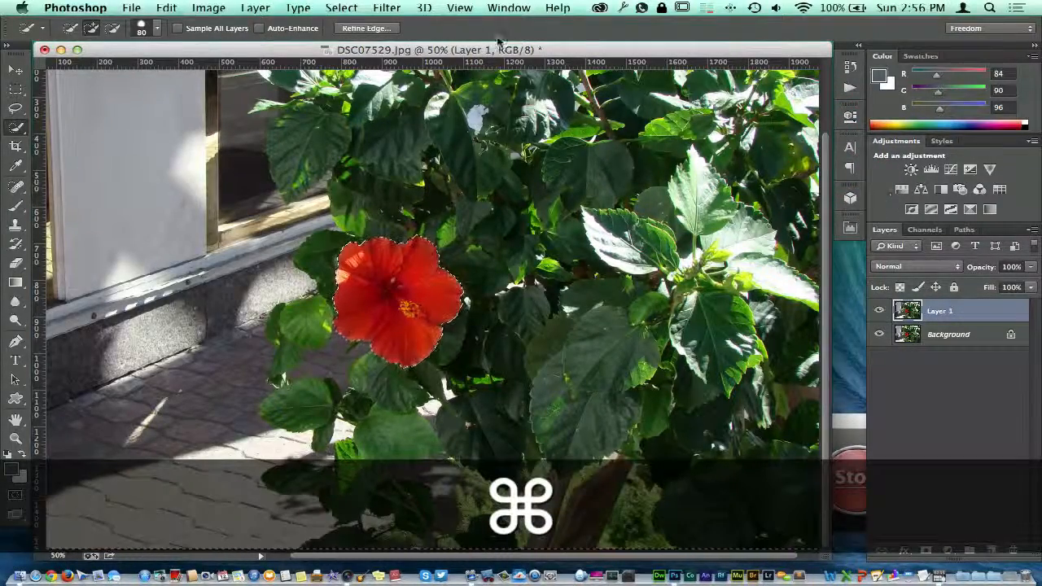
- Start a Black & White adjustment on Layer 1 with Auto values, turn on Tint and open its tint colour for editing
left_click(214, 8)
mouse_move(236, 48)
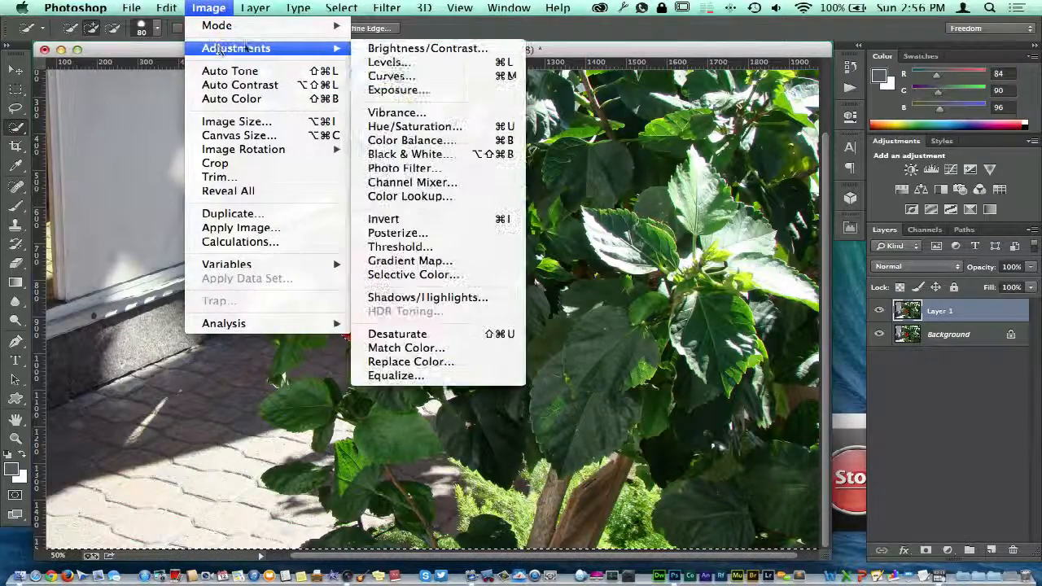
left_click(402, 154)
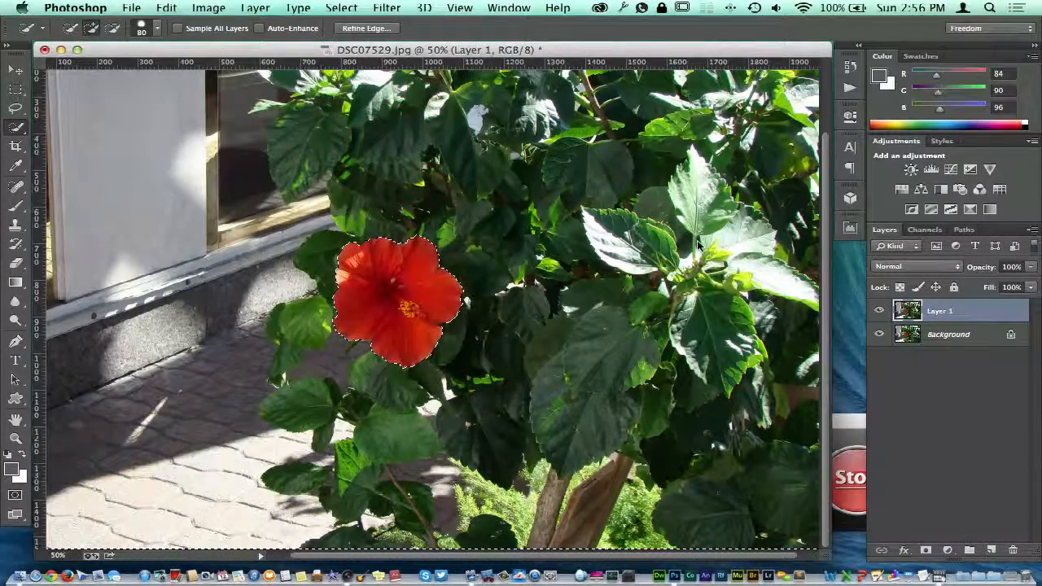
left_click(839, 180)
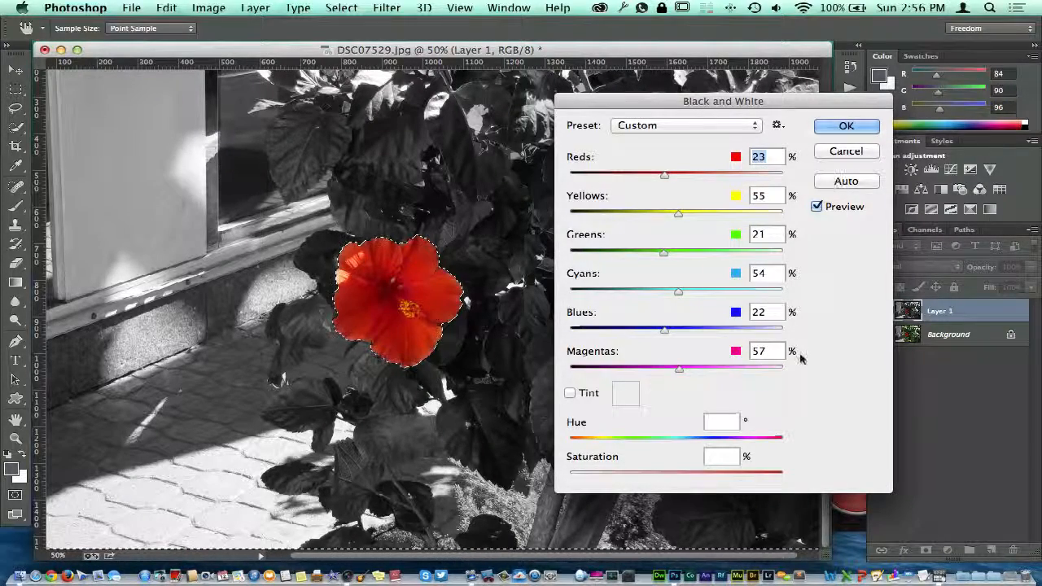
left_click(571, 393)
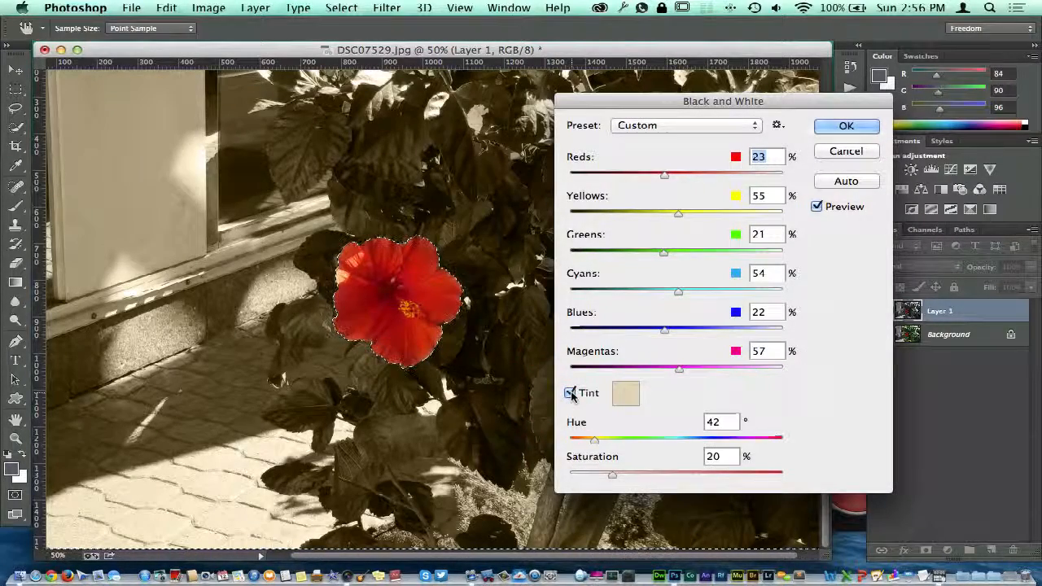
left_click(627, 393)
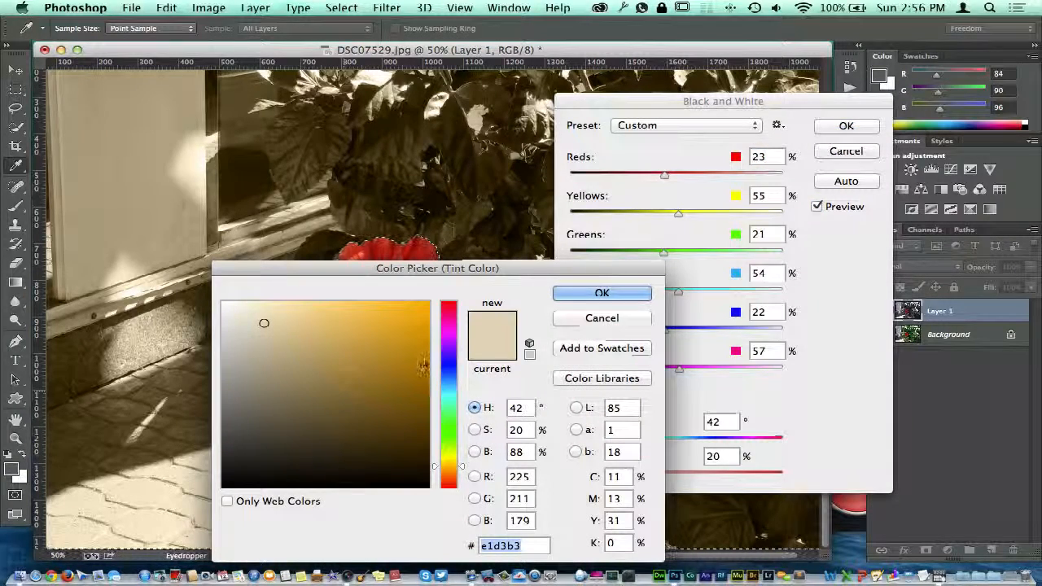
- Try blue, yellow, cyan, green and purple tint colours for the Black & White adjustment
left_click(452, 373)
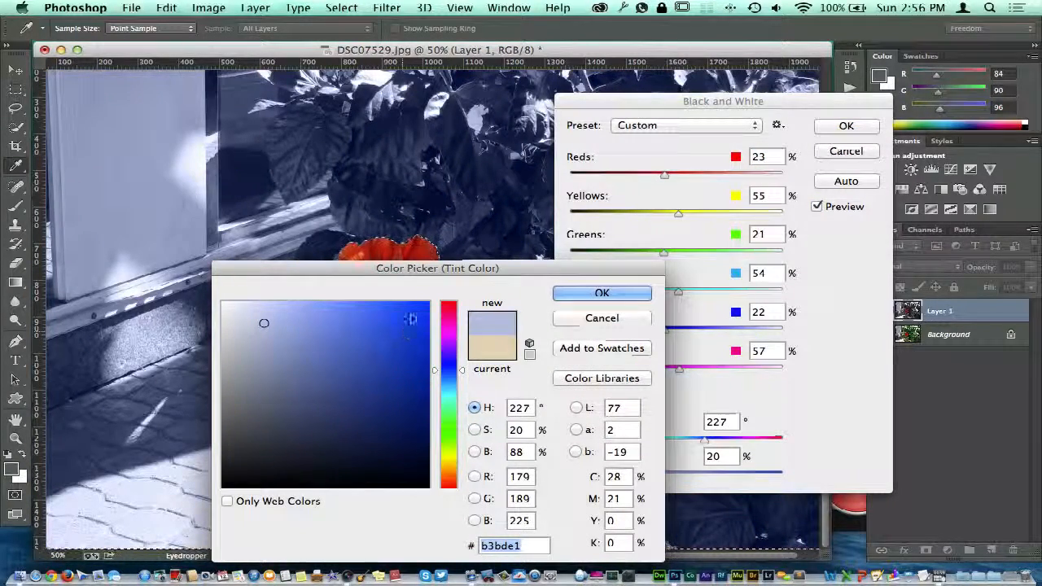
left_click(444, 460)
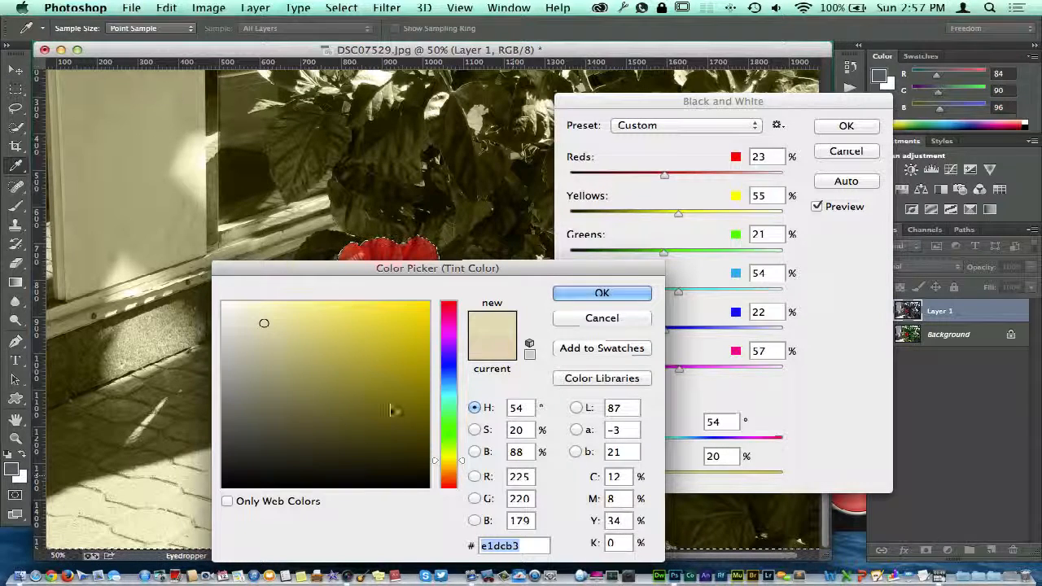
left_click(446, 396)
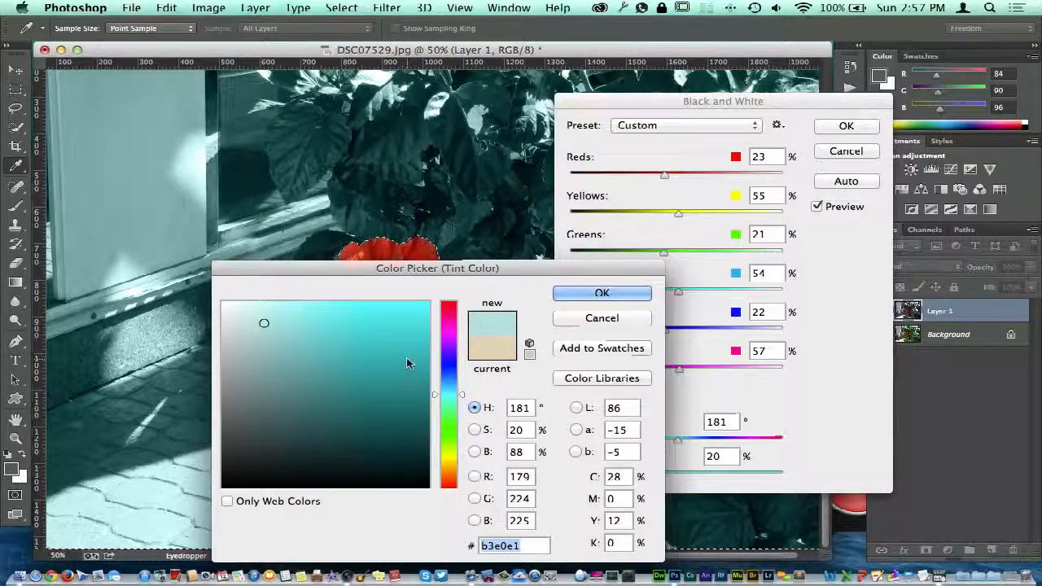
left_click(366, 382)
left_click(447, 425)
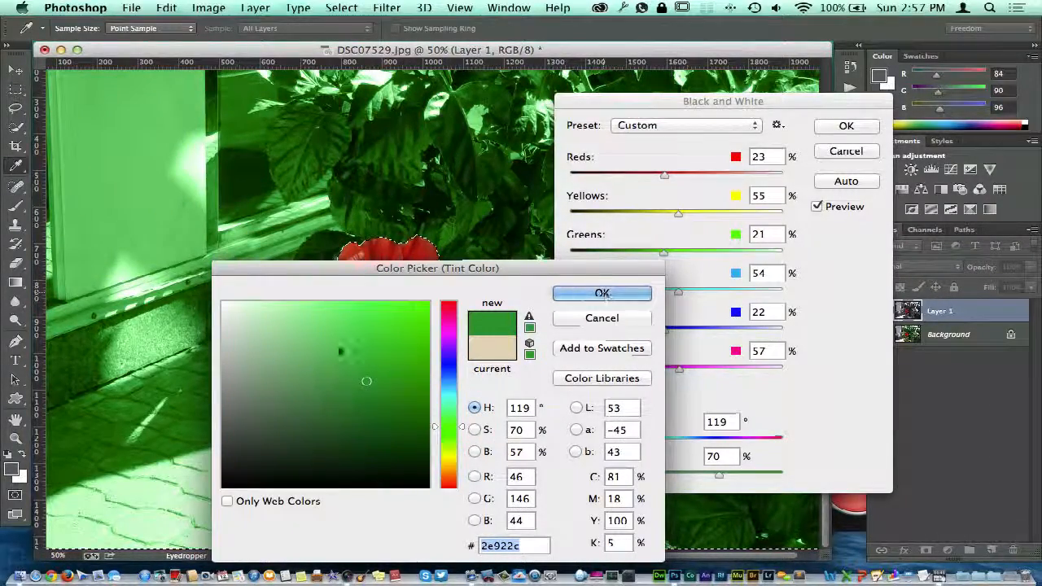
mouse_move(352, 331)
left_mouse_down()
mouse_move(326, 317)
mouse_move(344, 430)
mouse_move(357, 425)
left_mouse_up()
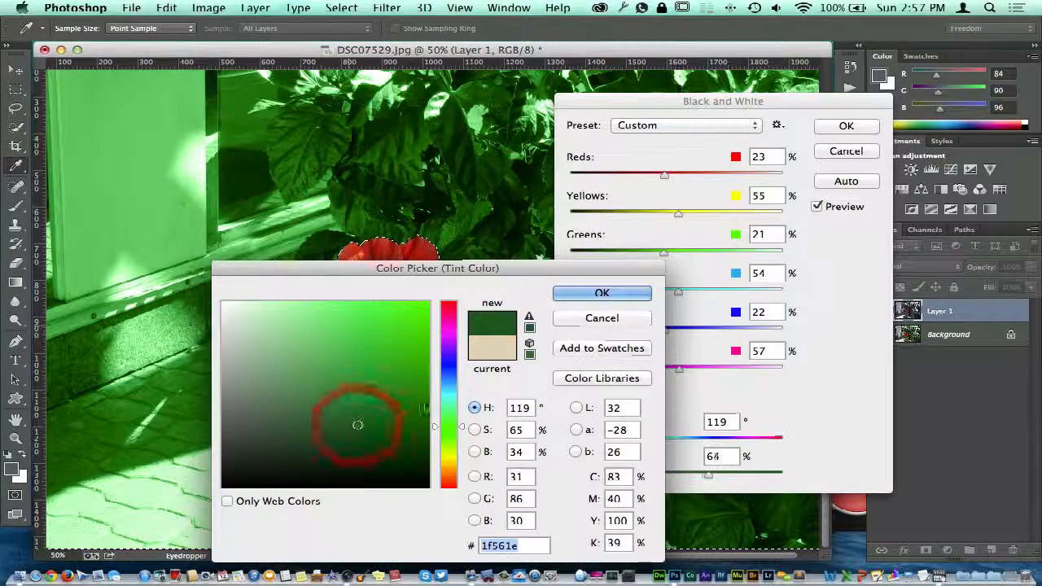
left_click(449, 372)
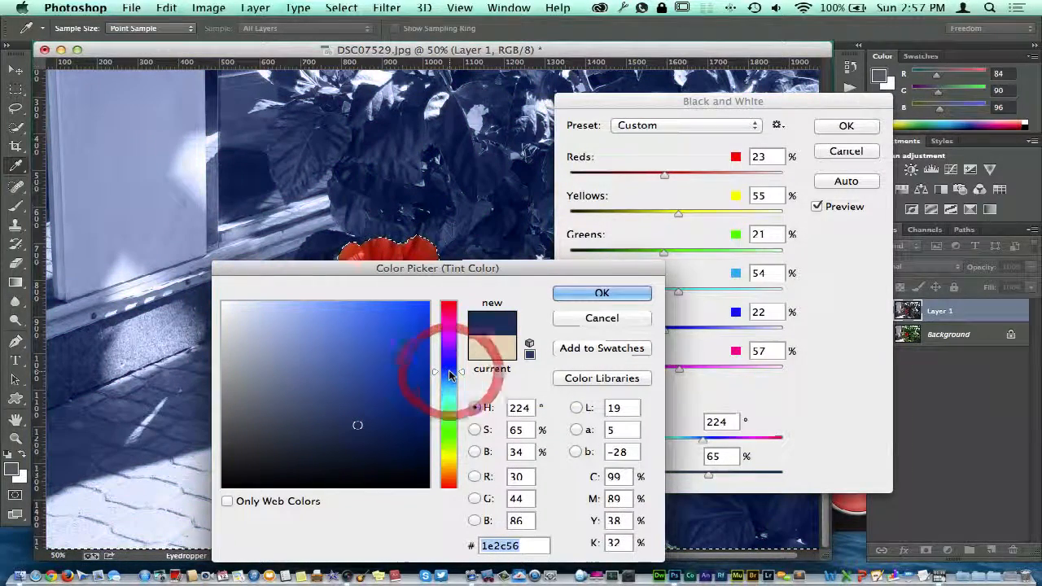
left_click_drag(450, 354, 449, 330)
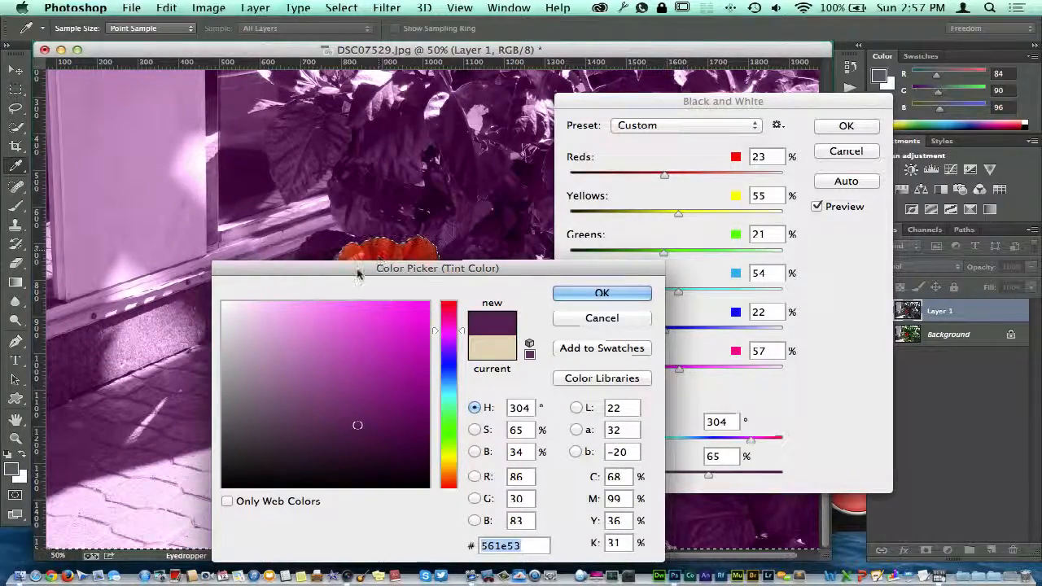
- Set the tint to a light pink with hue 359° and saturation 19%, and apply the Black & White adjustment
left_click_drag(358, 273, 502, 338)
left_click(389, 273)
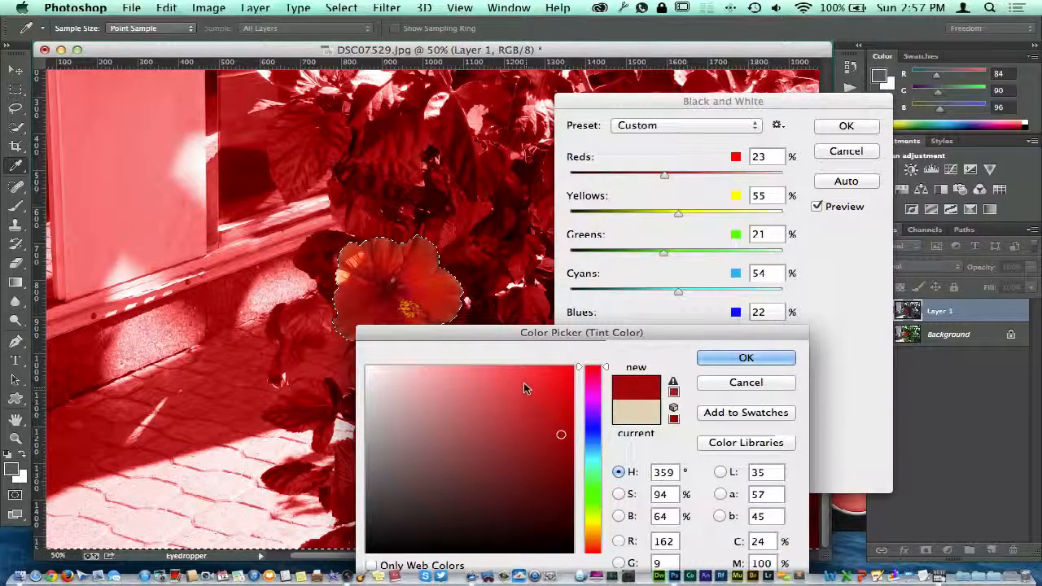
left_click(504, 366)
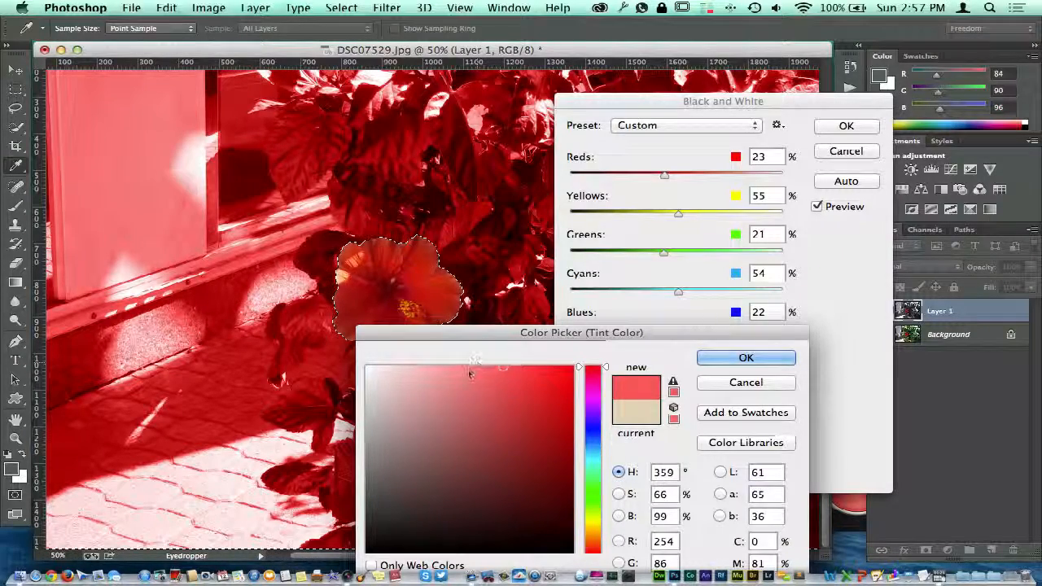
left_click_drag(472, 367, 404, 368)
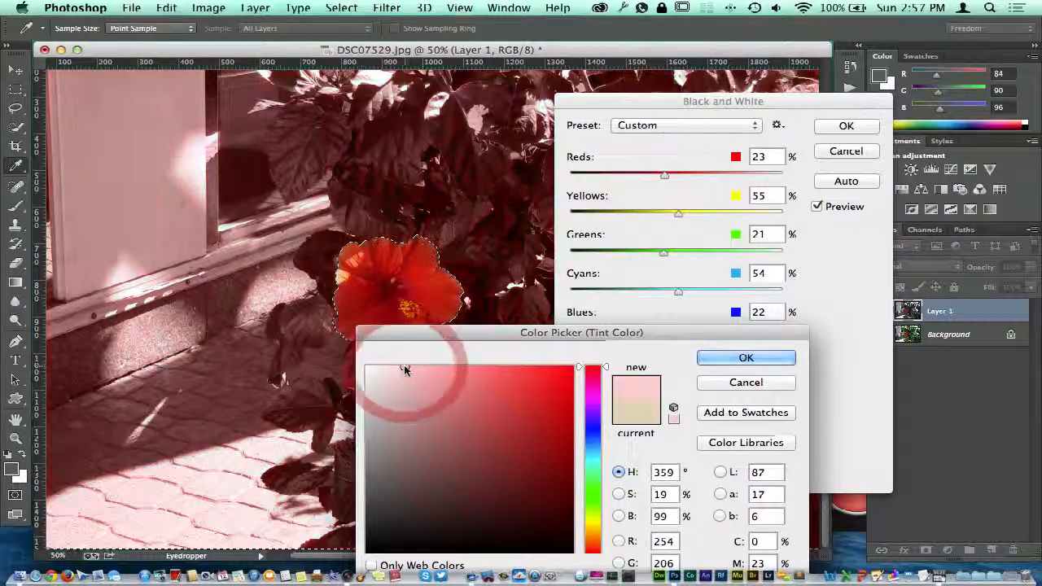
left_click(763, 363)
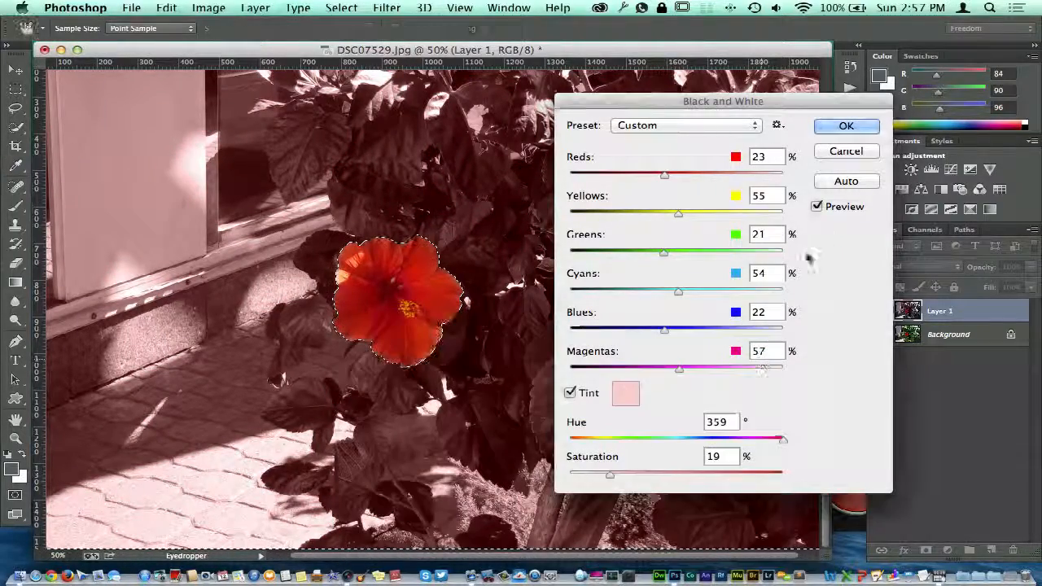
left_click(847, 127)
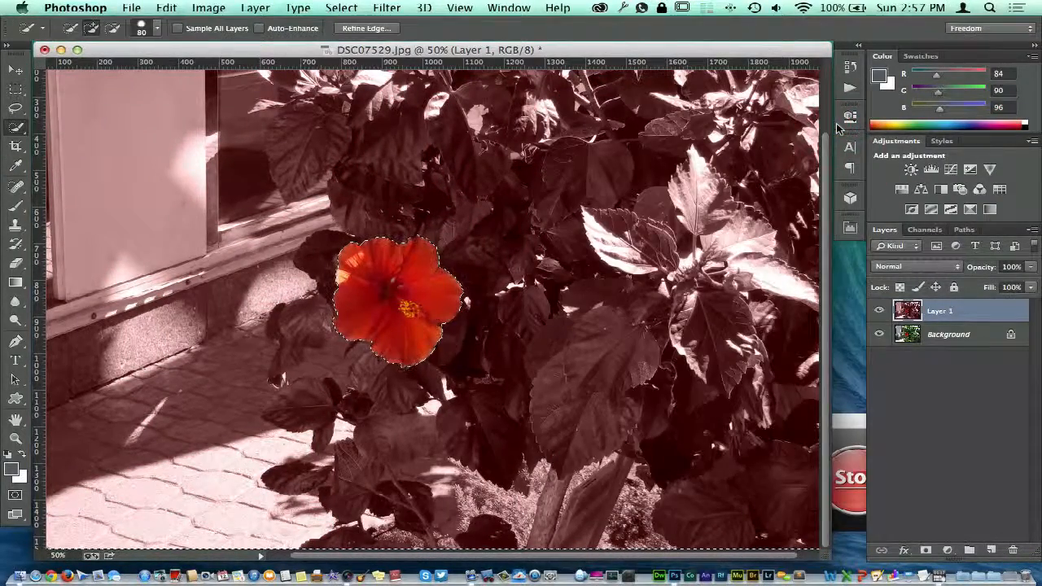
- Clear the selection around the flower and undo the deselection
key("super+d")
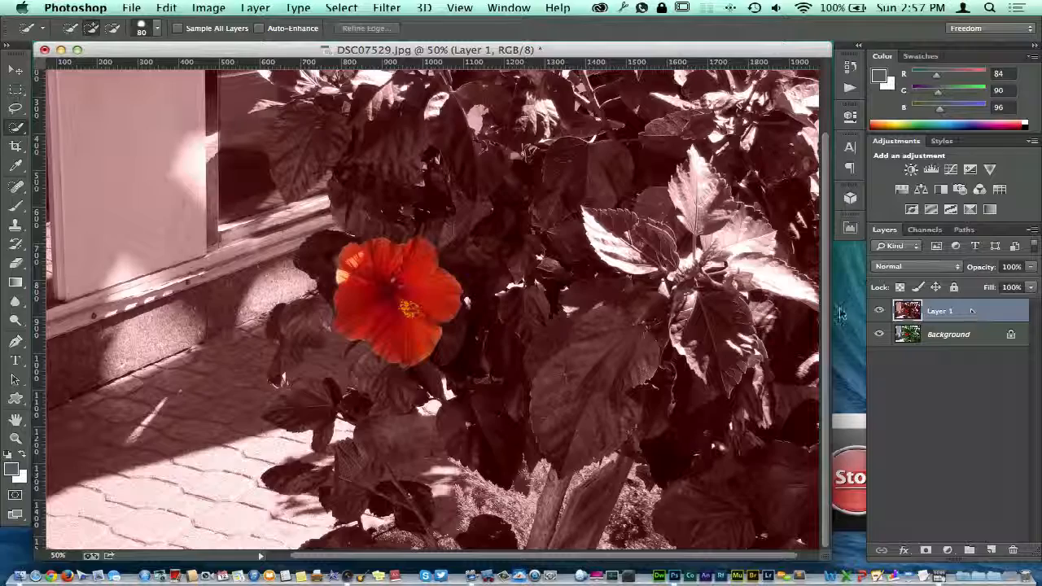
left_click(851, 424)
left_click(696, 330)
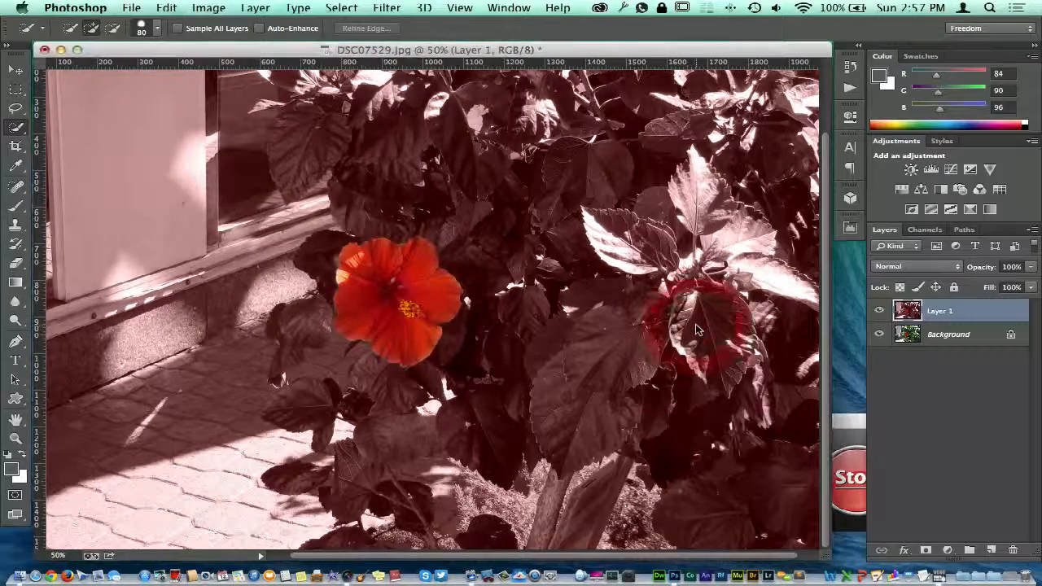
key("super+z")
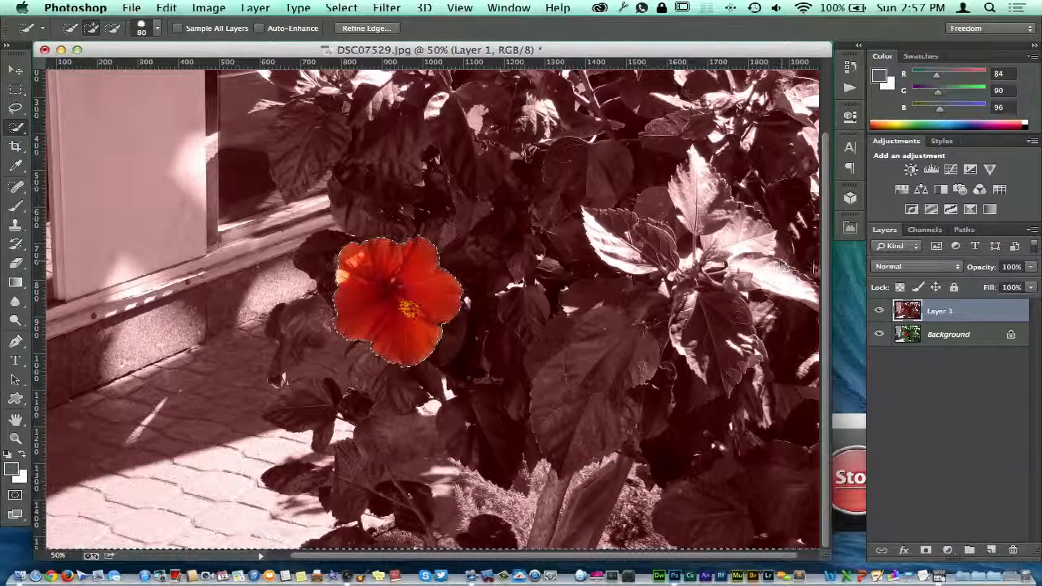
- Start a Black & White adjustment on Layer 1, try the Maximum Black preset and settle on the Green Filter preset
left_click(203, 7)
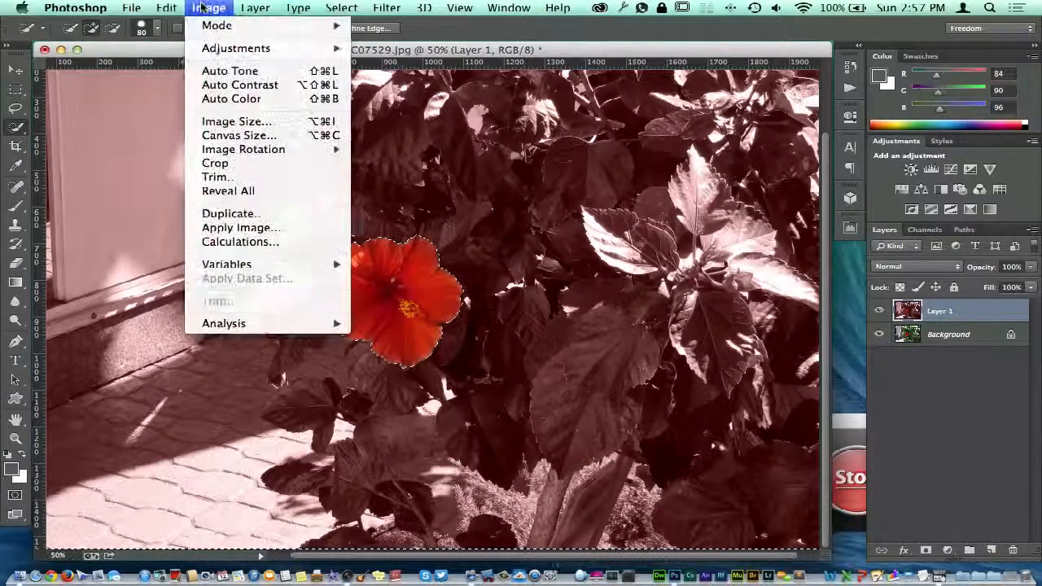
mouse_move(240, 48)
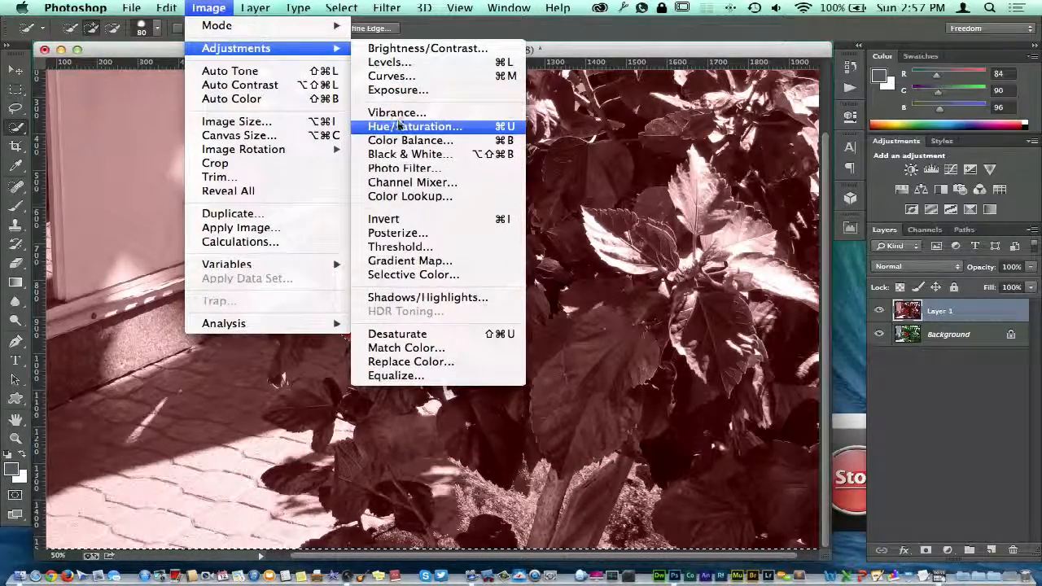
left_click(579, 175)
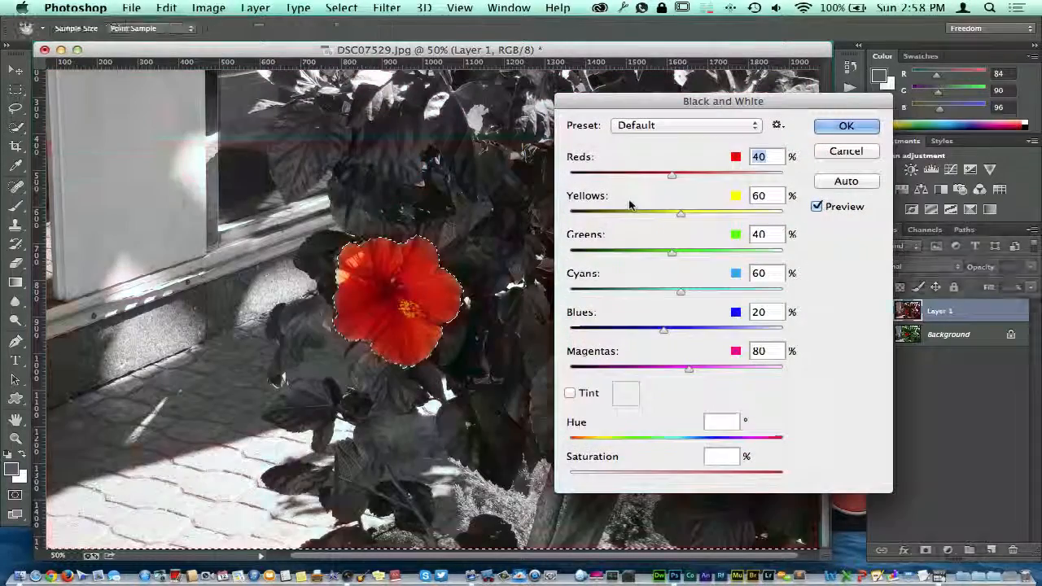
left_click(651, 127)
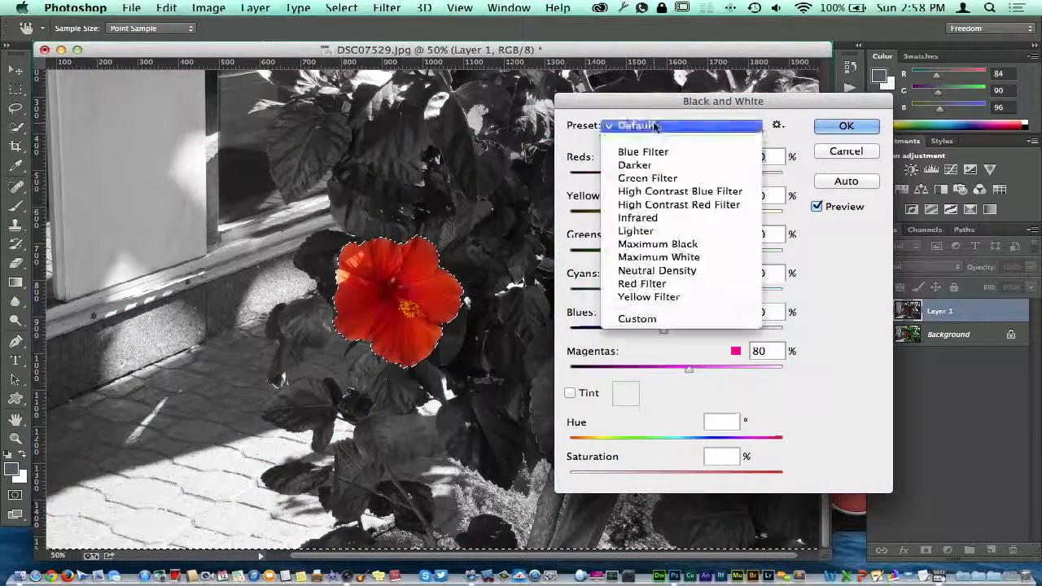
left_click(647, 177)
left_click(639, 127)
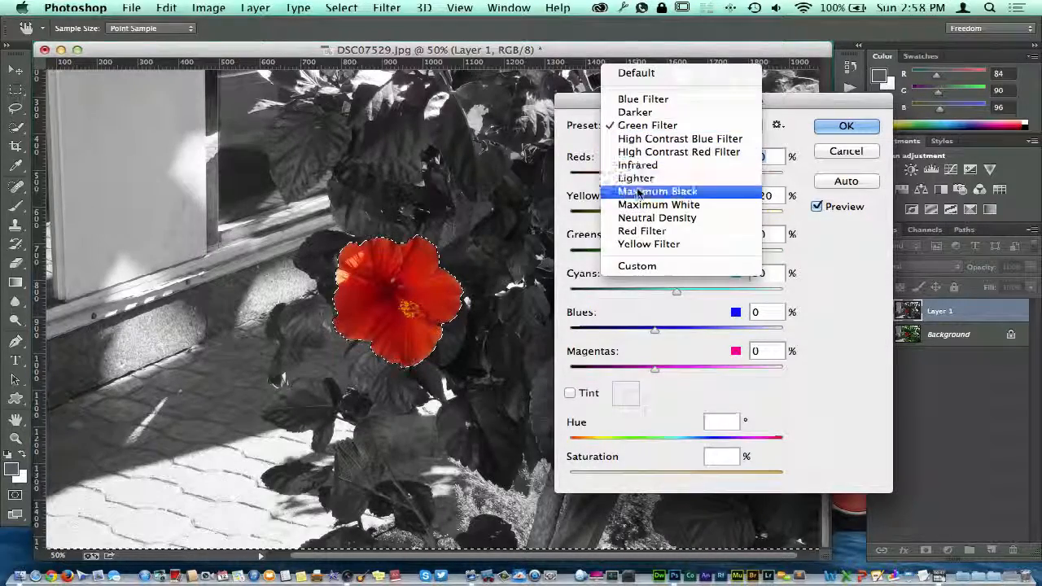
left_click(637, 188)
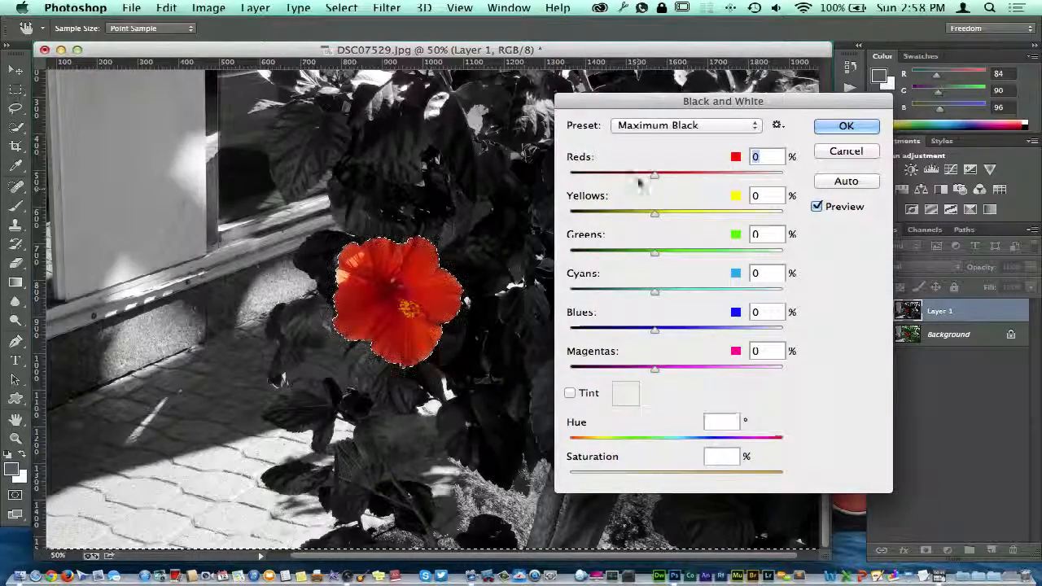
left_click(635, 130)
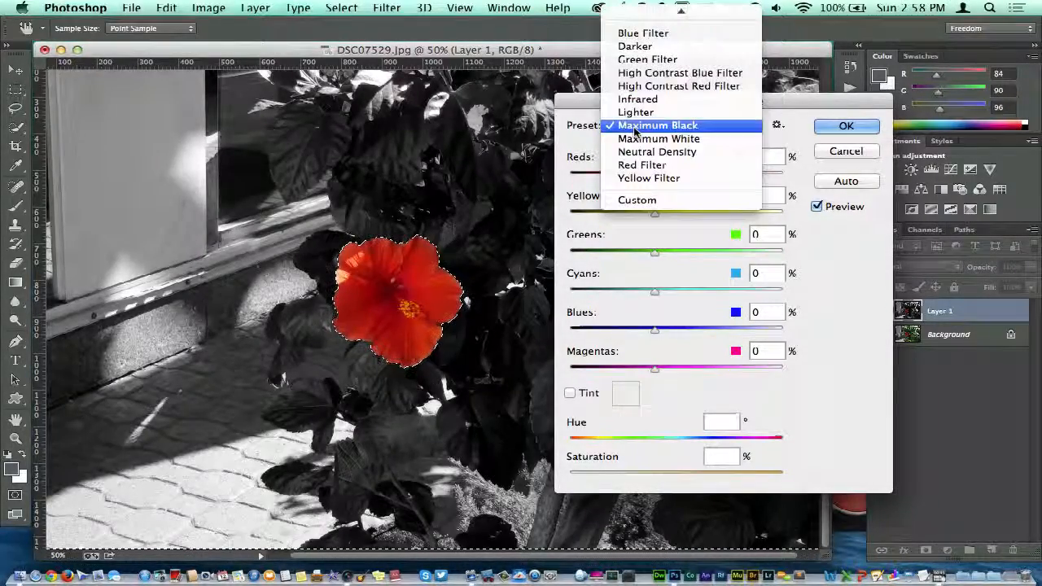
left_click(639, 62)
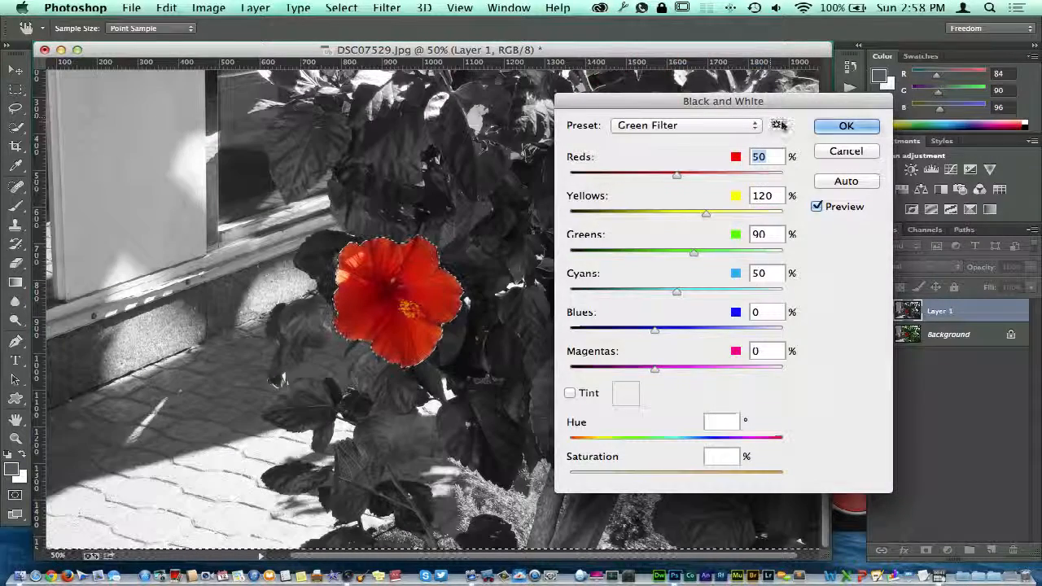
- Apply the Black & White adjustment with Greens raised to 108% and clear the selection
left_click(776, 124)
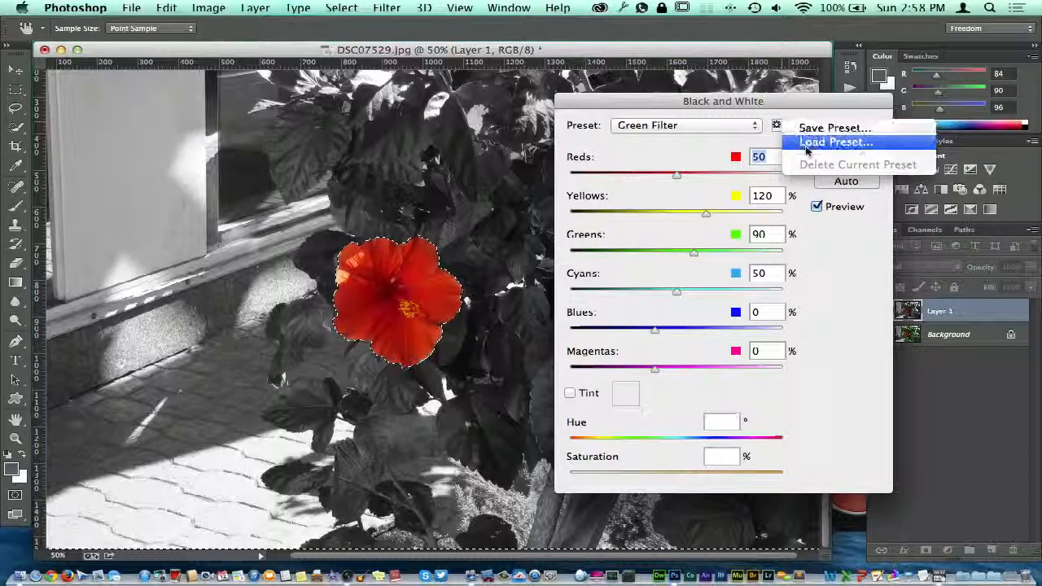
left_click(715, 151)
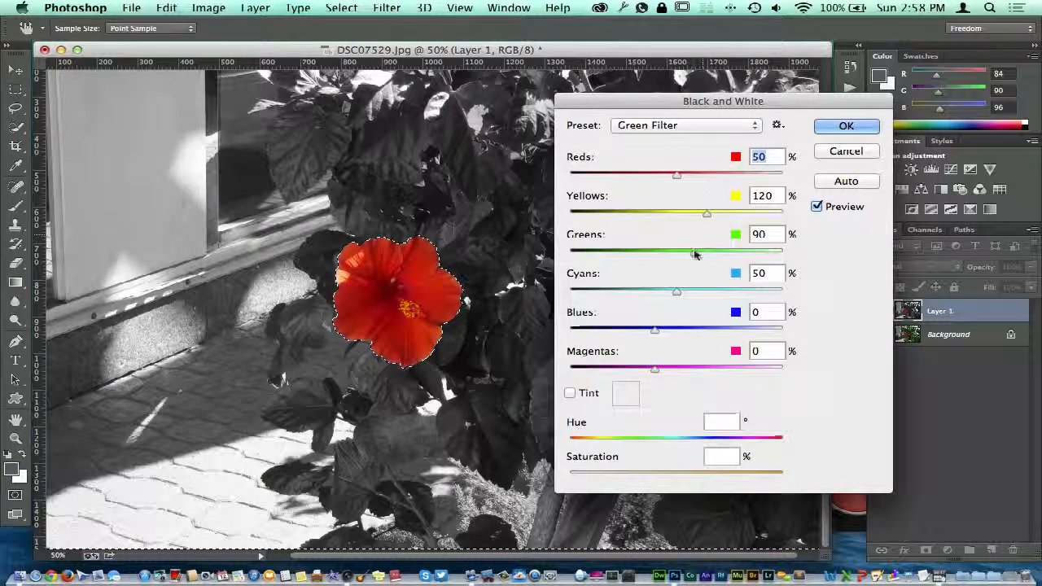
left_click_drag(695, 254, 701, 254)
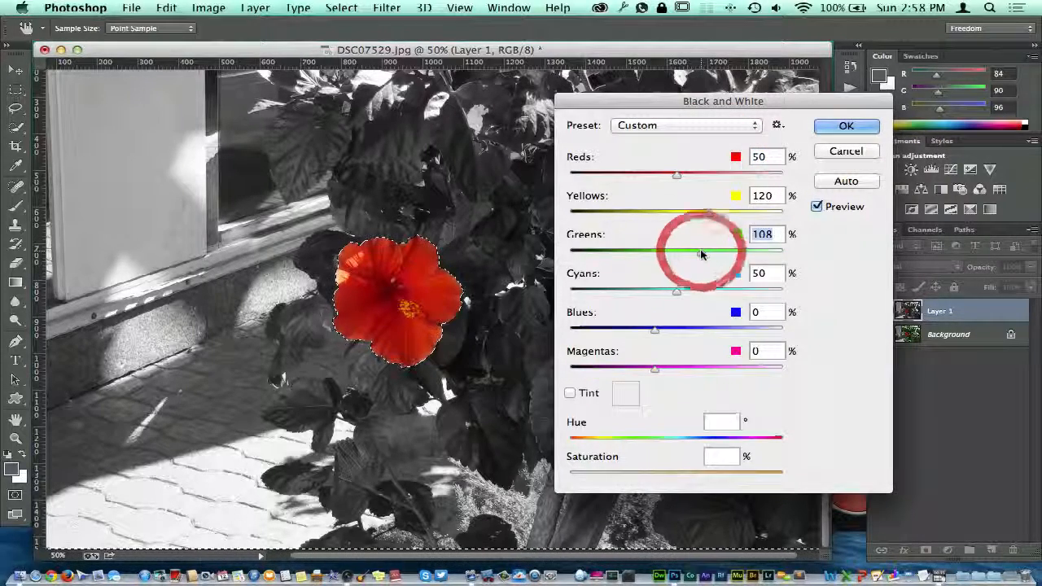
left_click(848, 125)
key("super+d")
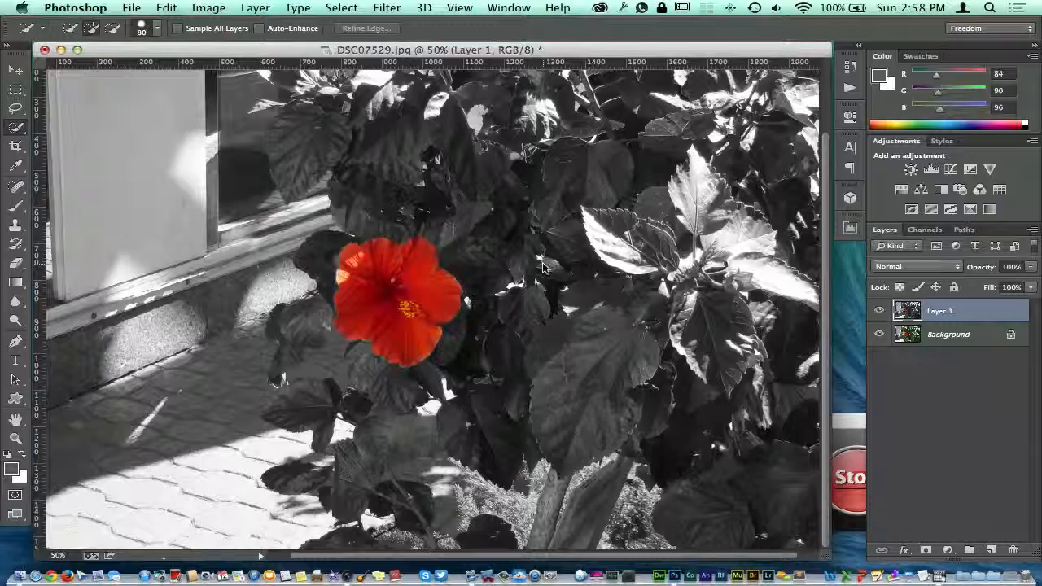
- Zoom the photo out to 33.3% and enlarge the document window to view the whole image
key("super")
key("super+equal")
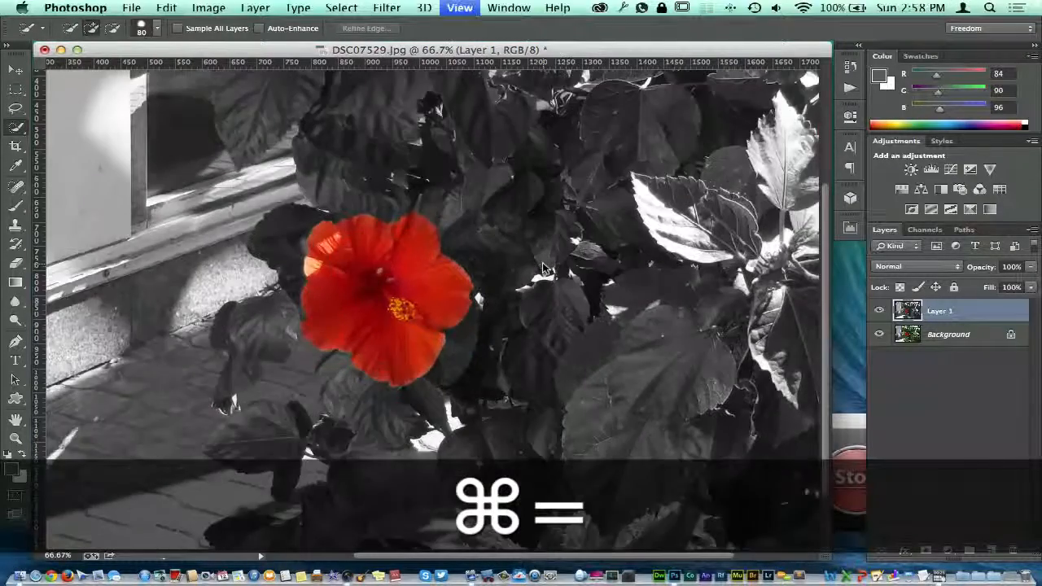
key("super+minus")
key("super+minus")
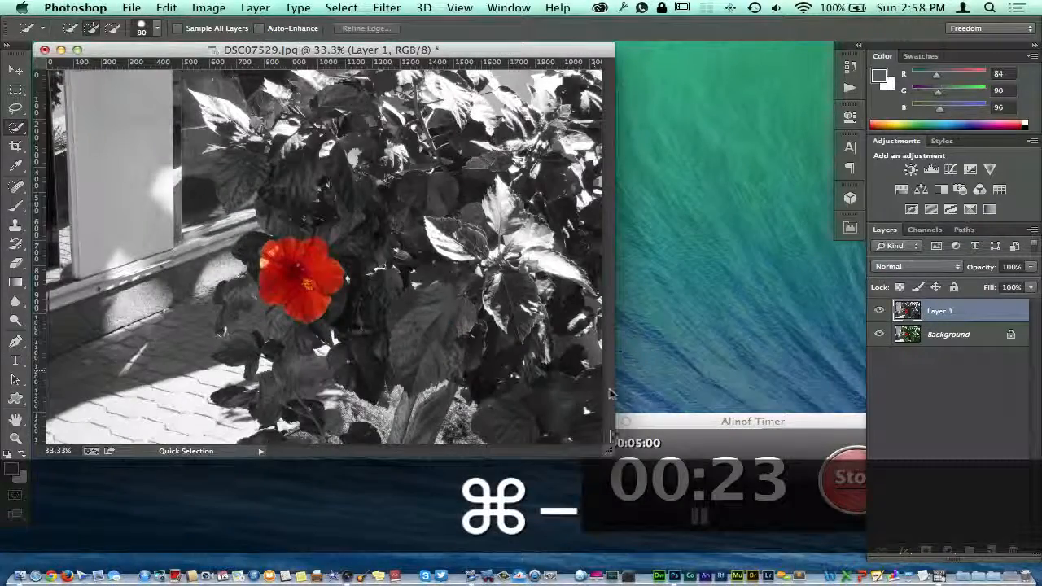
left_click_drag(610, 457, 717, 491)
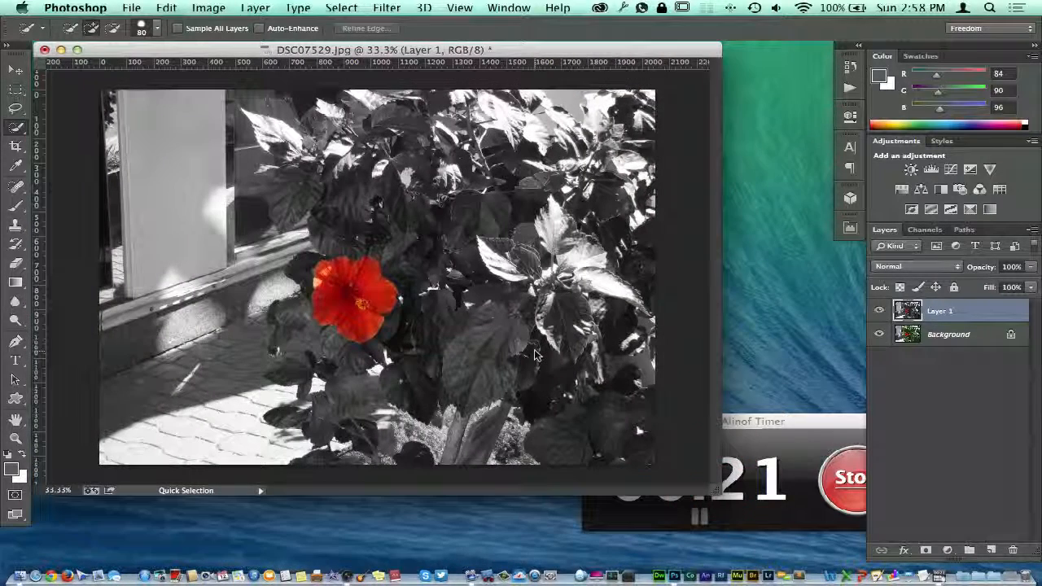